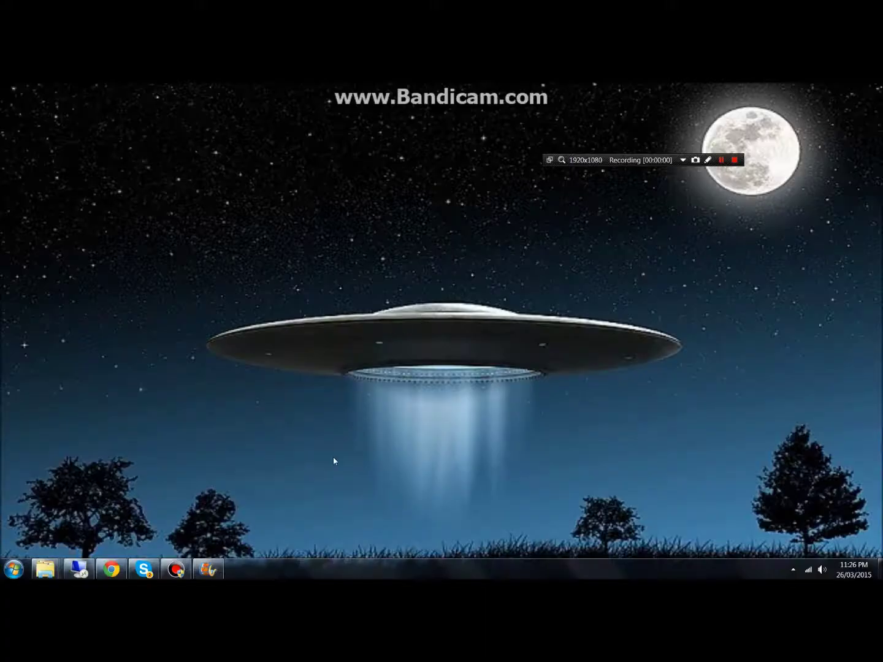
Bring the remote server's desktop session to the front from the taskbar.
{"action": "left_click", "coordinate": [87, 569]}
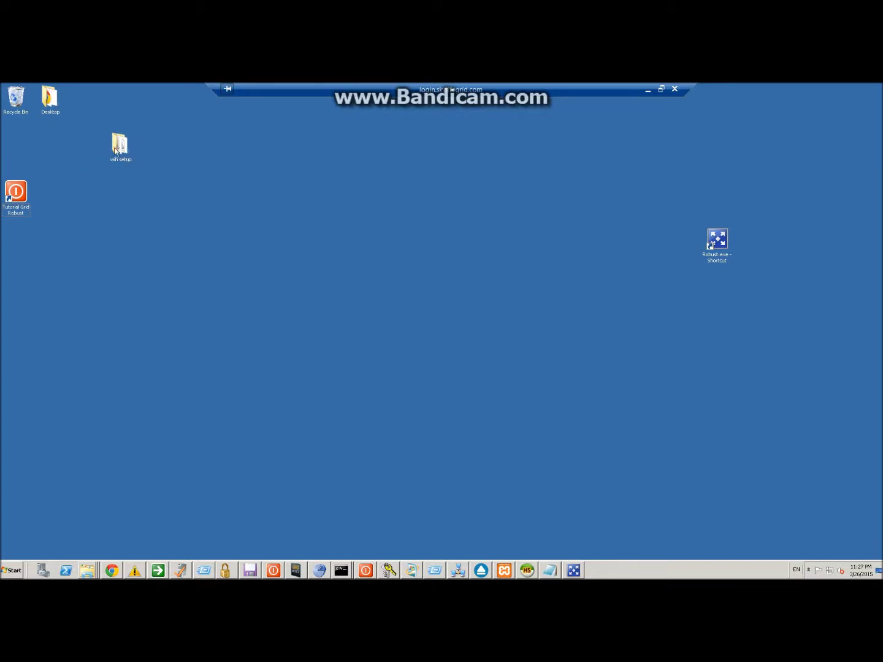
Search 'diva wifi', download wifi-0-8-0.zip from Metaverse Ink Downloads, then open the wifi setup folder.
{"action": "left_click", "coordinate": [105, 568]}
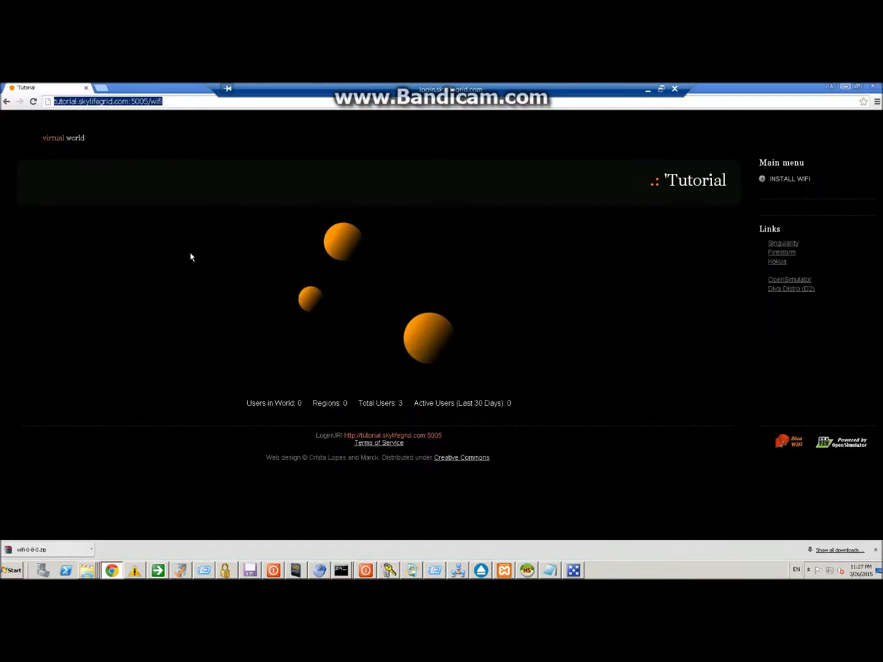
{"action": "type", "text": "diva wifi"}
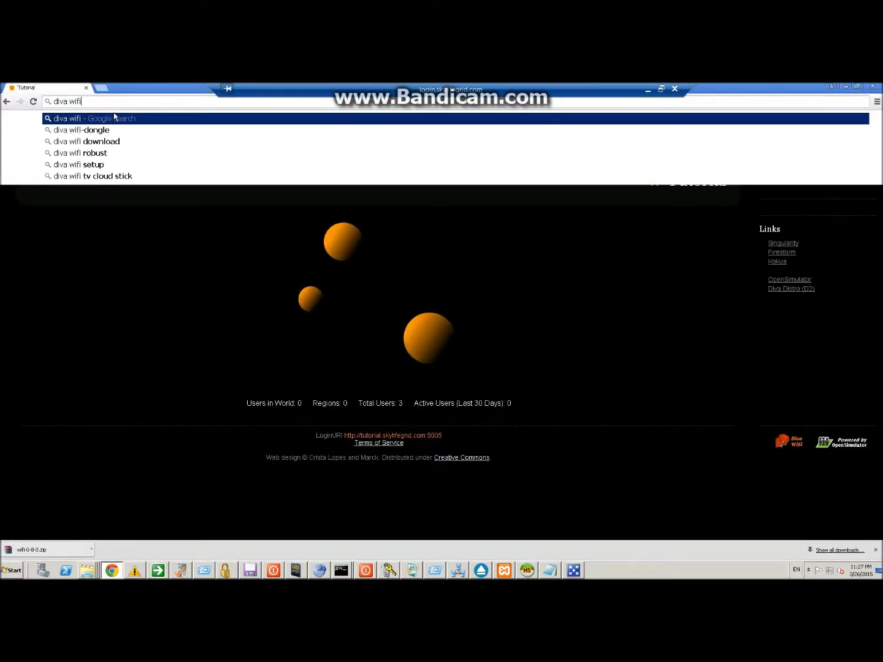
{"action": "key", "text": "Return"}
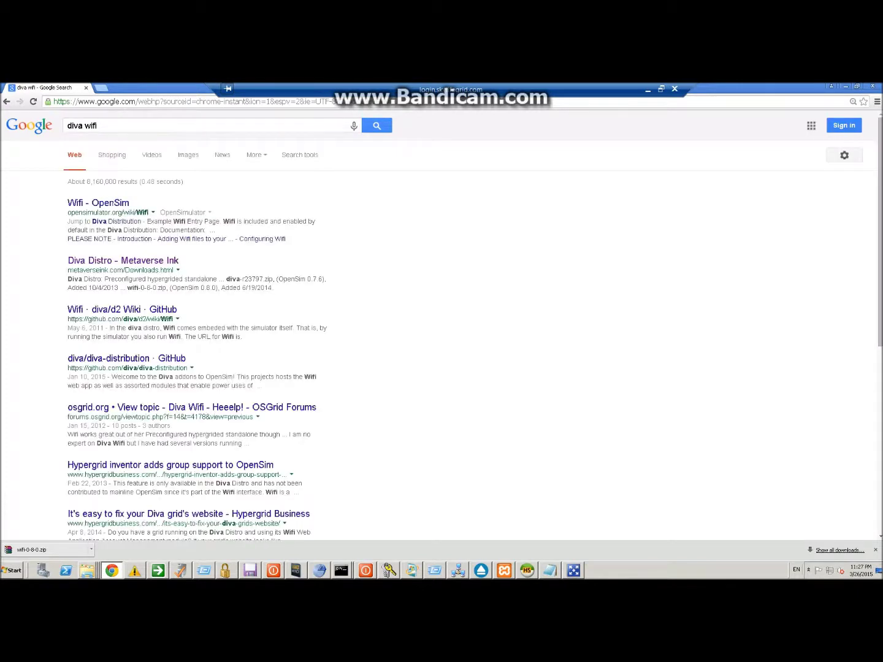
{"action": "left_click", "coordinate": [95, 260]}
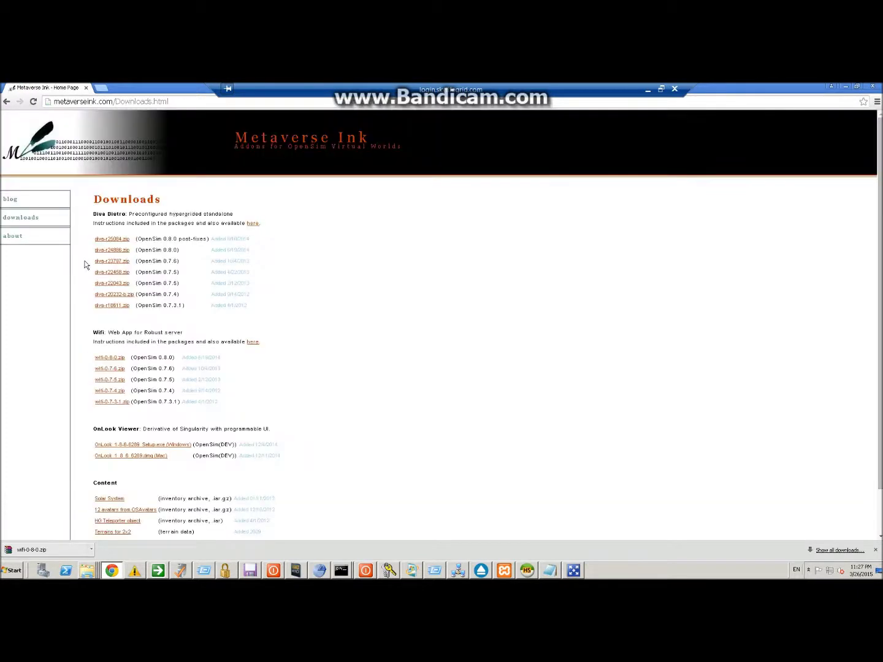
{"action": "left_click", "coordinate": [109, 355]}
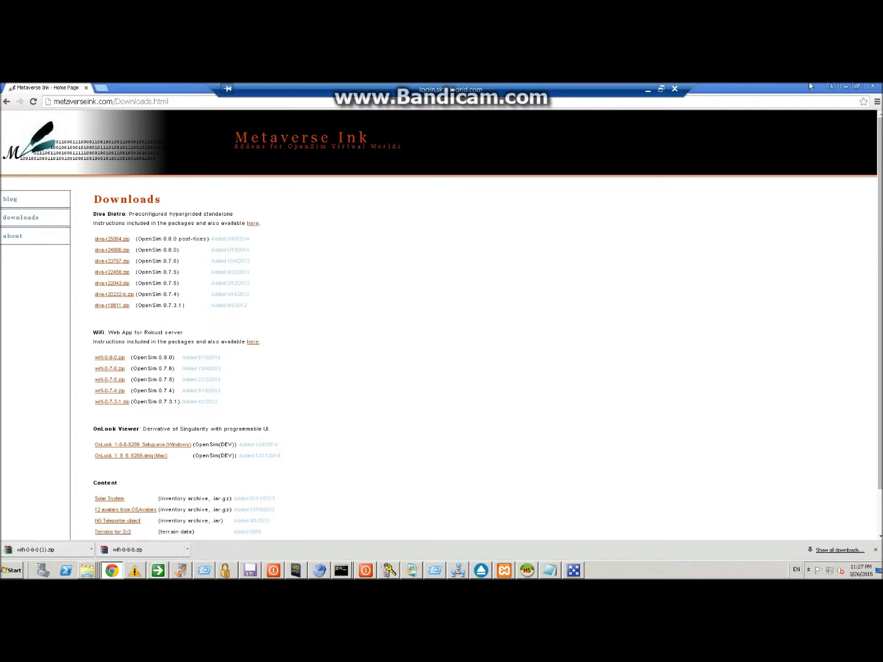
{"action": "left_click", "coordinate": [847, 87]}
{"action": "double_click", "coordinate": [120, 145]}
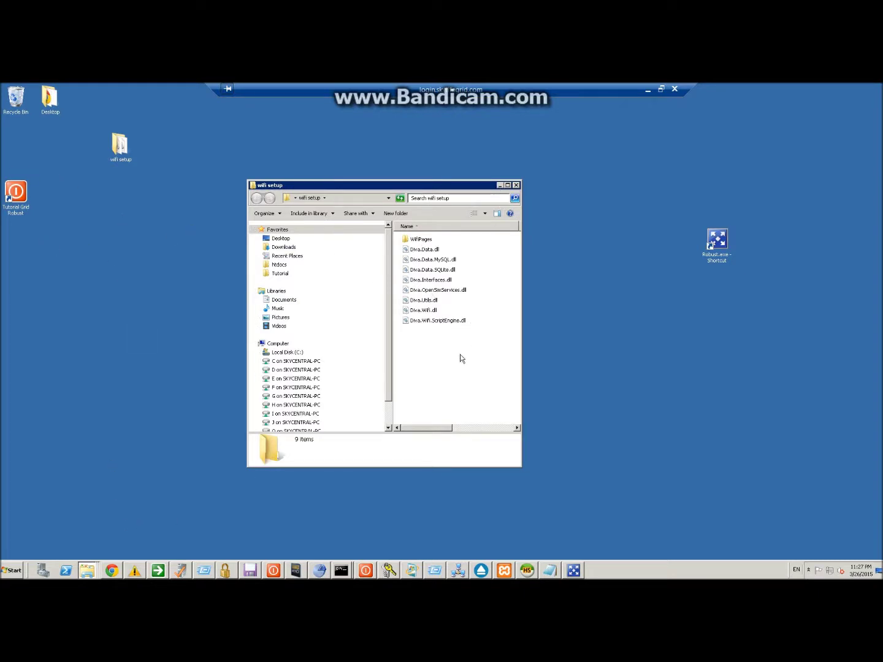
Select all 12 items in the Wifi package's Downloads\wifi-0-8-0\wifi-0-8-0\bin folder.
{"action": "left_click_drag", "start_coordinate": [461, 356], "coordinate": [434, 247]}
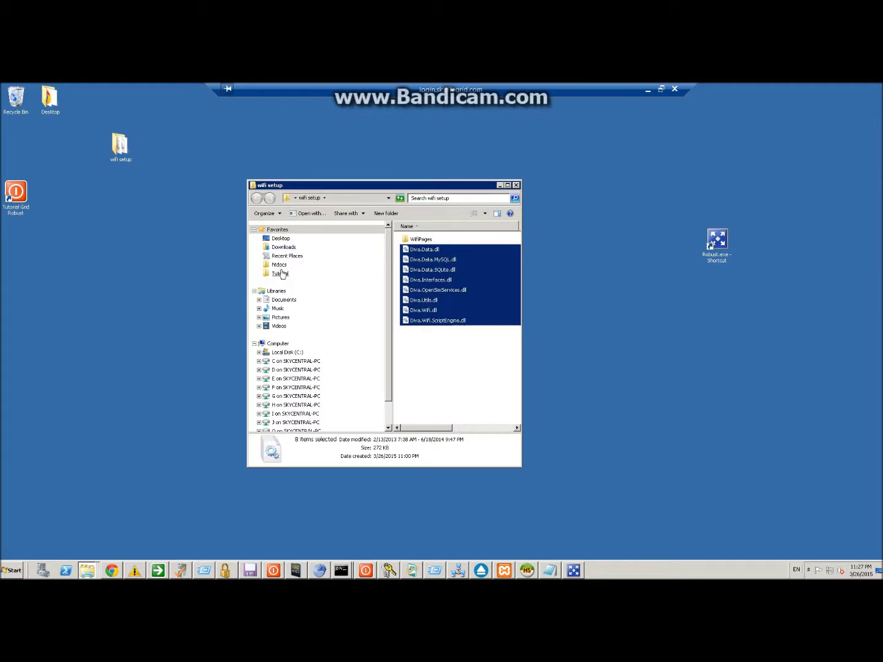
{"action": "left_click", "coordinate": [283, 247]}
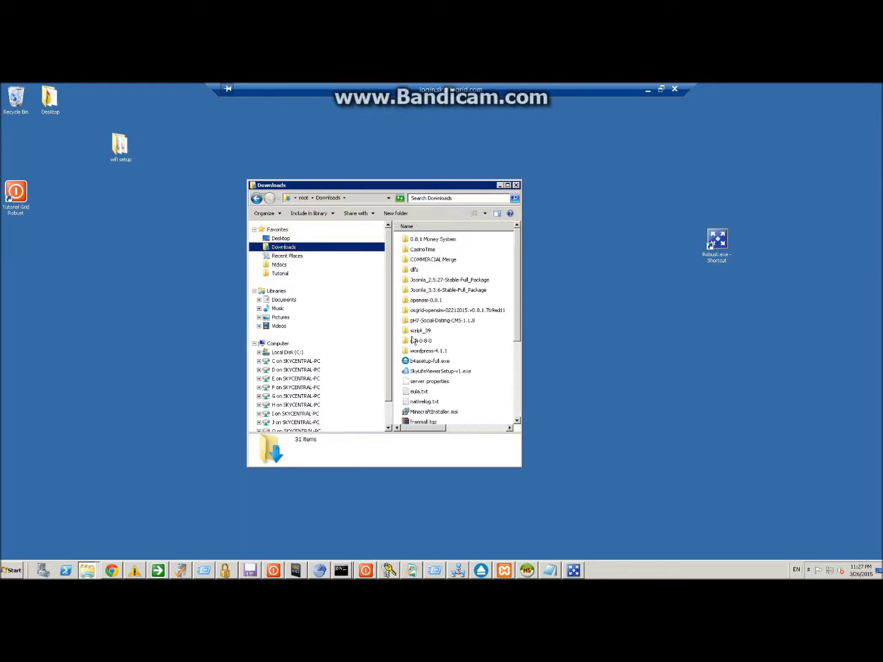
{"action": "double_click", "coordinate": [421, 341]}
{"action": "double_click", "coordinate": [419, 239]}
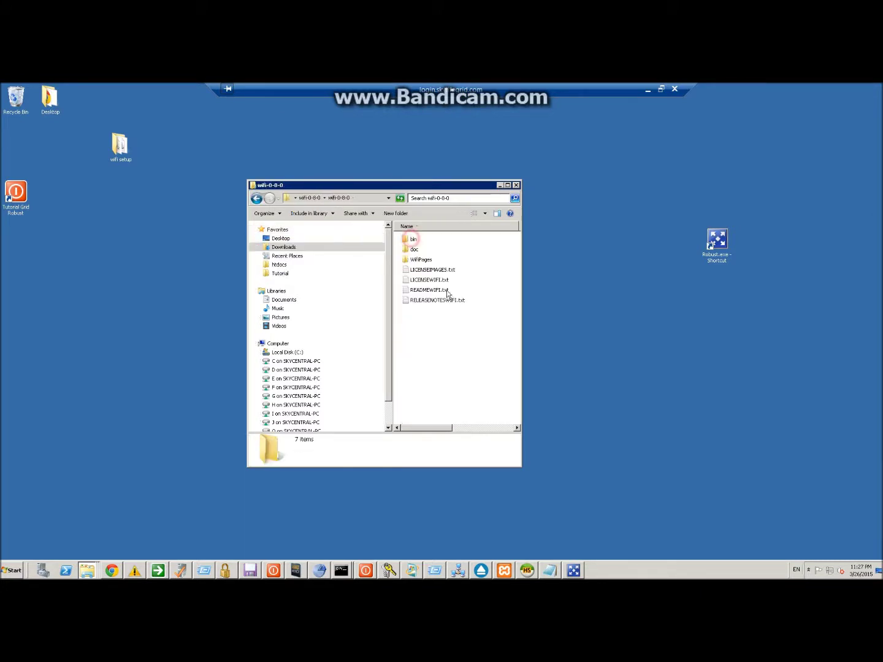
{"action": "double_click", "coordinate": [411, 243]}
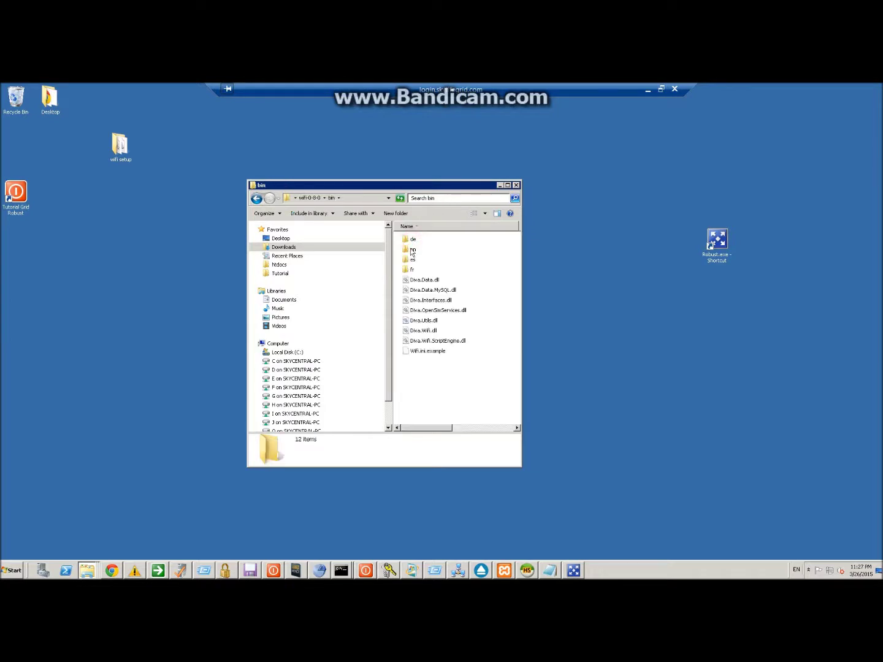
{"action": "left_click_drag", "start_coordinate": [427, 364], "coordinate": [399, 244]}
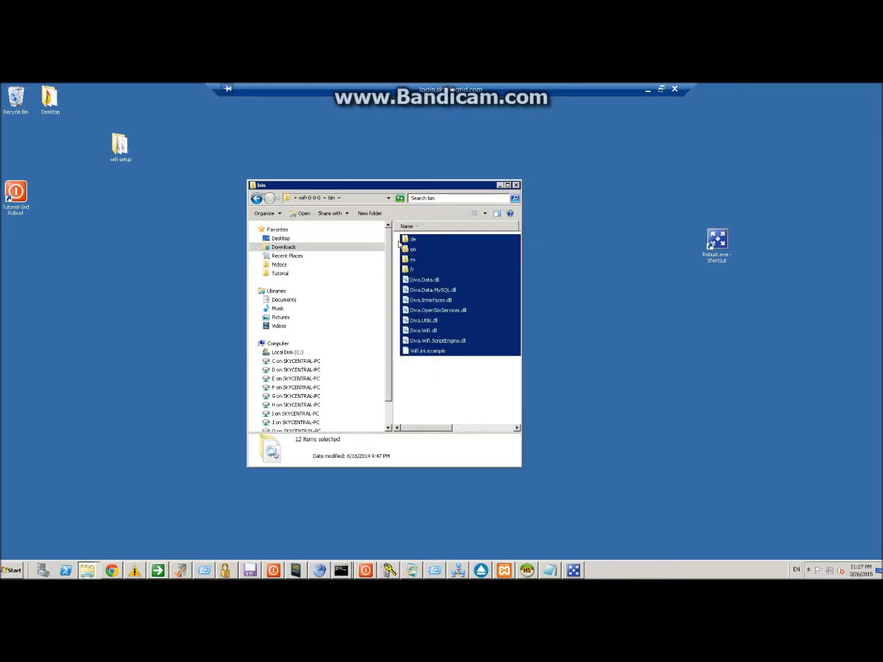
Paste the Wifi bin files into C:\Tutorial\opensim-0.8.1\bin, declining to replace the existing de folder.
{"action": "left_click", "coordinate": [281, 353]}
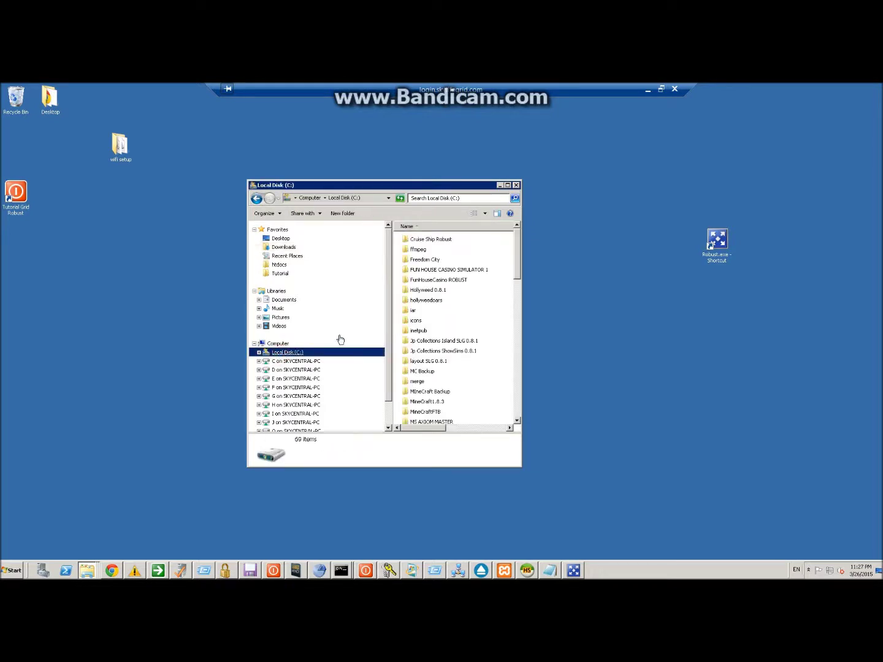
{"action": "left_click", "coordinate": [414, 362]}
{"action": "scroll", "coordinate": [429, 343], "scroll_direction": "down", "scroll_amount": 2}
{"action": "left_click", "coordinate": [280, 274]}
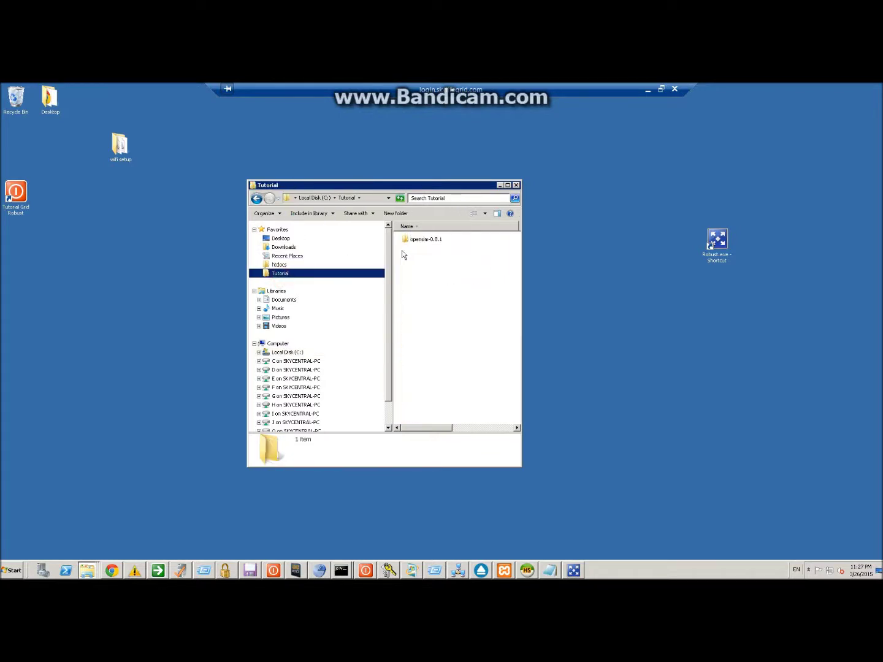
{"action": "double_click", "coordinate": [424, 239]}
{"action": "double_click", "coordinate": [417, 249]}
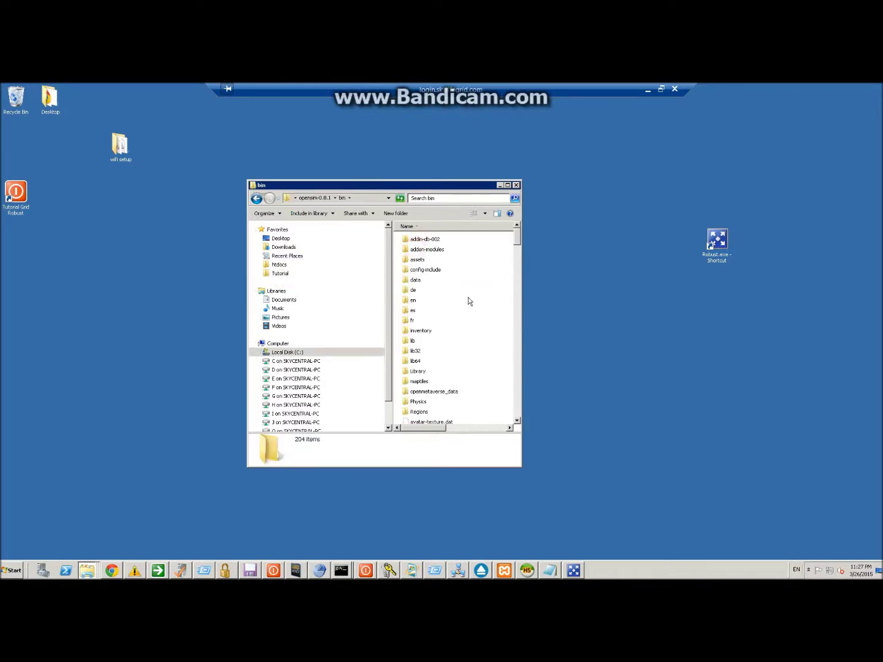
{"action": "key", "text": "ctrl+v"}
{"action": "left_click", "coordinate": [524, 408]}
{"action": "scroll", "coordinate": [435, 341], "scroll_direction": "down", "scroll_amount": 10}
{"action": "scroll", "coordinate": [436, 340], "scroll_direction": "up", "scroll_amount": 10}
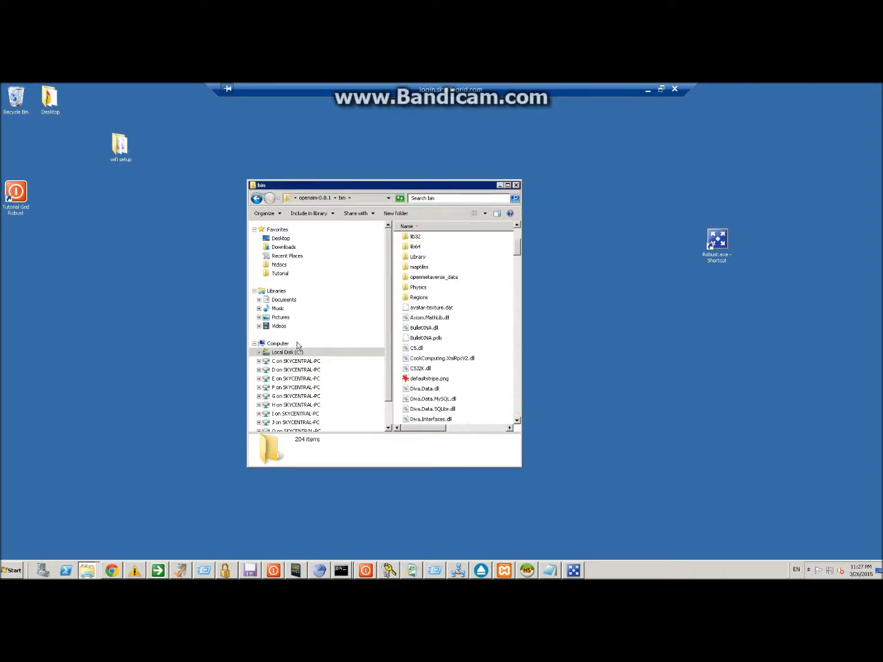
Copy the WifiPages folder from the inner Downloads wifi-0-8-0 folder.
{"action": "left_click", "coordinate": [280, 274]}
{"action": "double_click", "coordinate": [436, 240]}
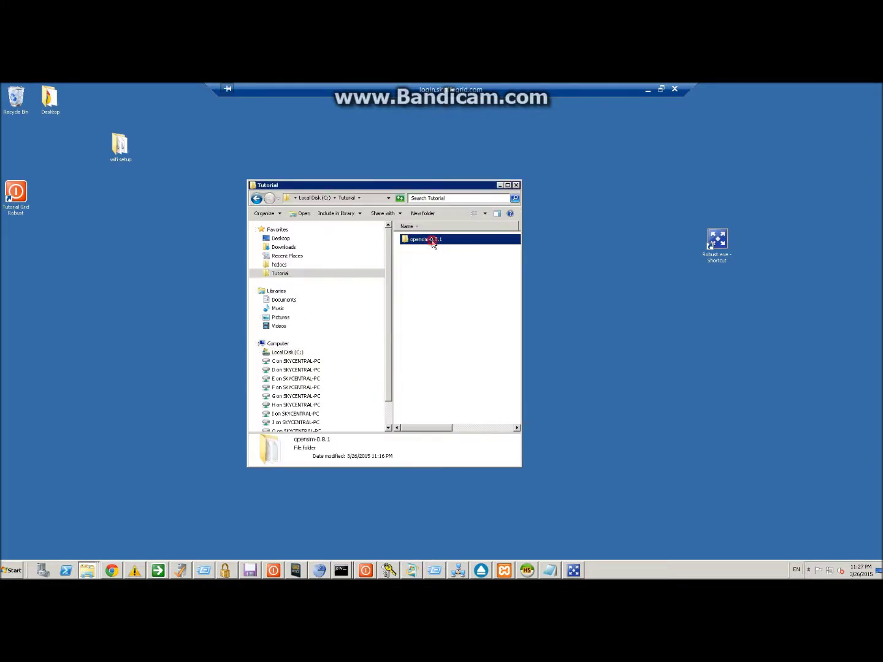
{"action": "left_click", "coordinate": [283, 246]}
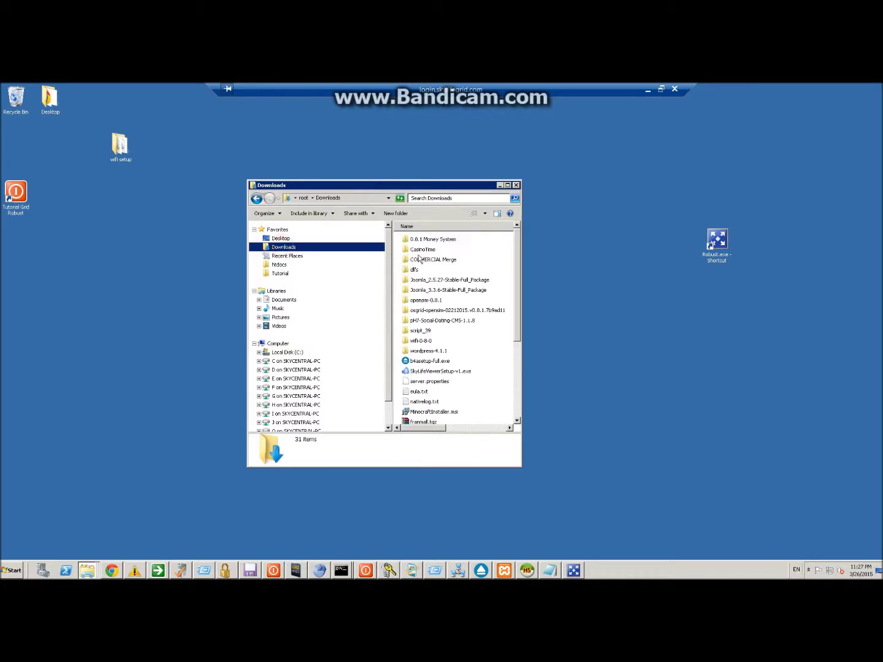
{"action": "double_click", "coordinate": [421, 341]}
{"action": "left_click", "coordinate": [417, 240]}
{"action": "double_click", "coordinate": [416, 242]}
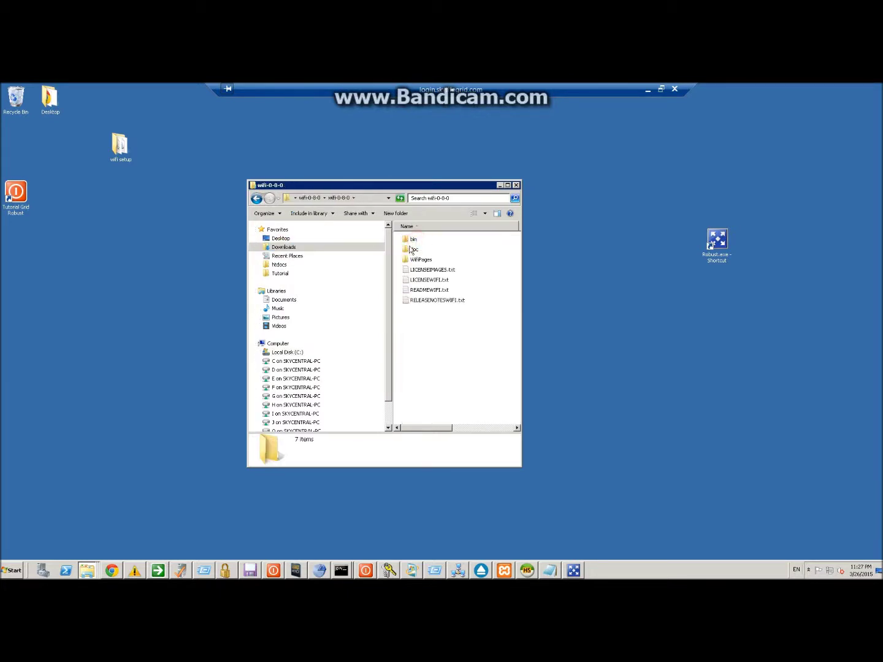
{"action": "double_click", "coordinate": [413, 260]}
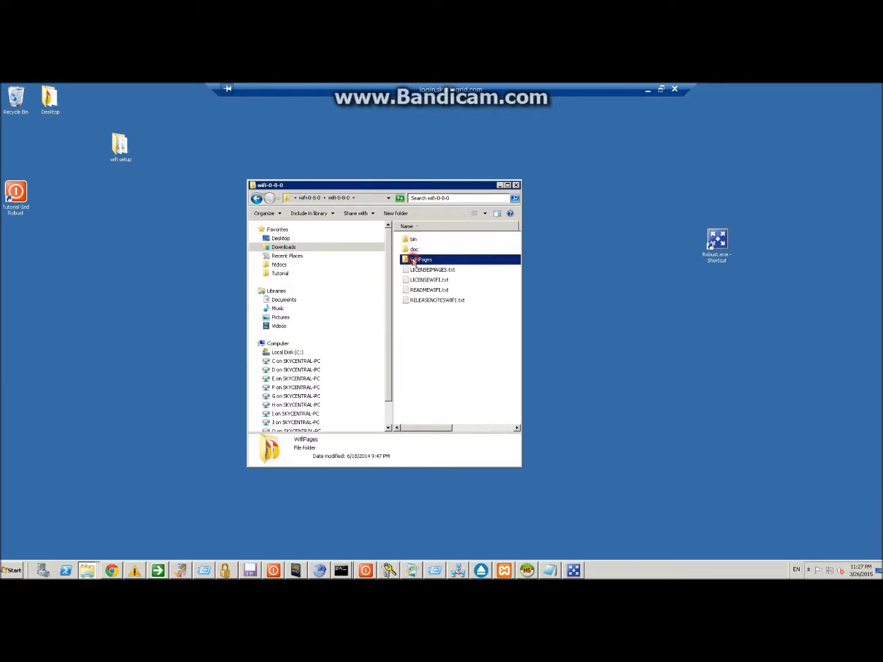
{"action": "left_click", "coordinate": [255, 198]}
{"action": "right_click", "coordinate": [422, 259]}
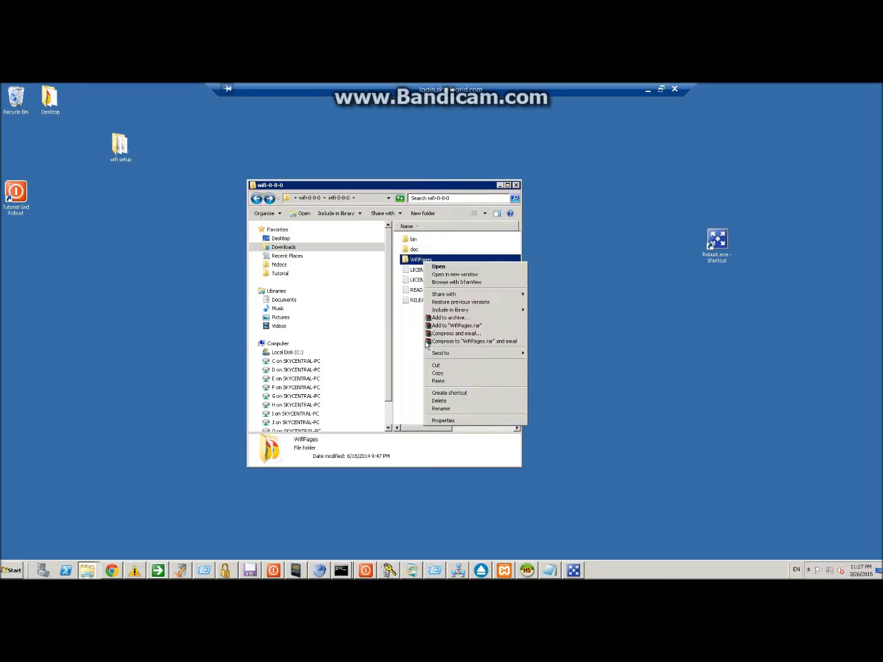
{"action": "left_click", "coordinate": [436, 371]}
Locate the newly added WifiPages folder in C:\Tutorial\opensim-0.8.1.
{"action": "left_click", "coordinate": [279, 352]}
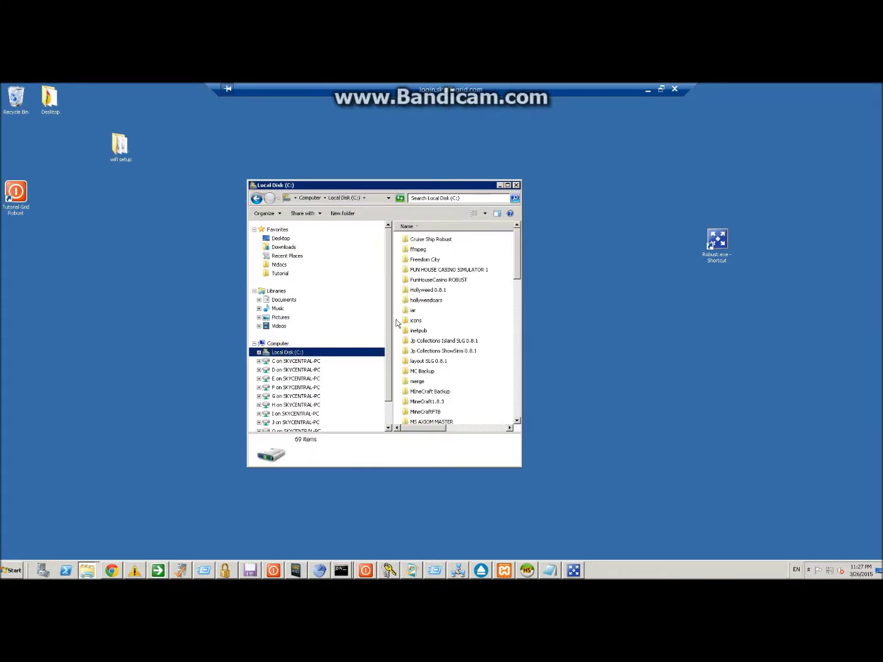
{"action": "scroll", "coordinate": [431, 367], "scroll_direction": "down", "scroll_amount": 2}
{"action": "left_click", "coordinate": [362, 244]}
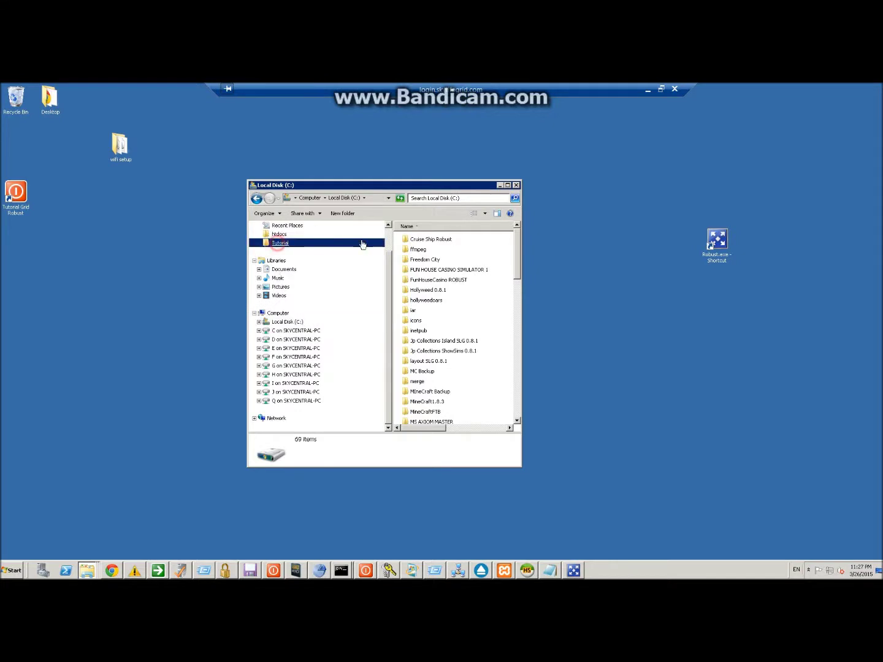
{"action": "double_click", "coordinate": [415, 240]}
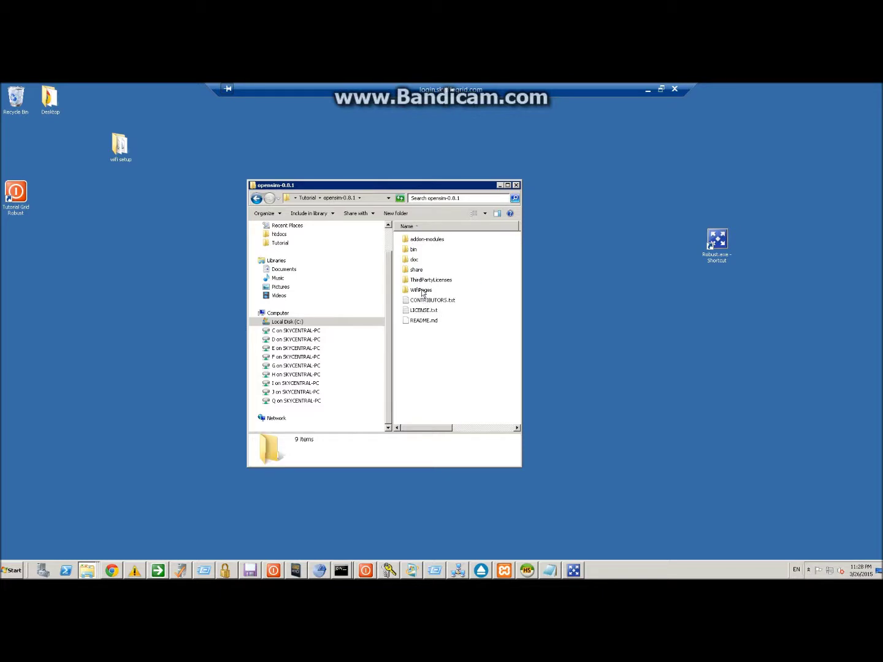
{"action": "left_click", "coordinate": [422, 289]}
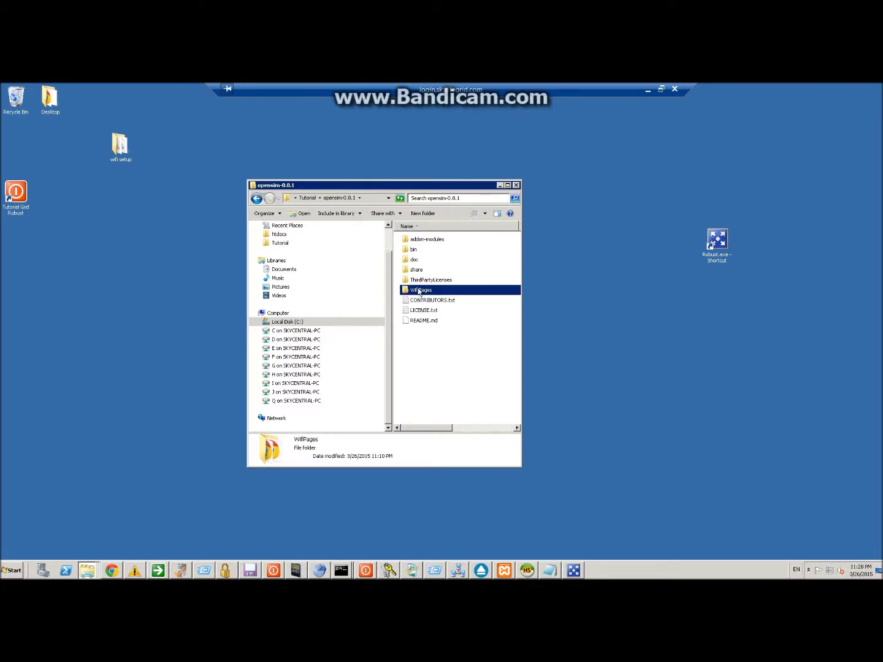
Find and select Robust.HG.ini in opensim-0.8.1's bin folder.
{"action": "left_click", "coordinate": [409, 250]}
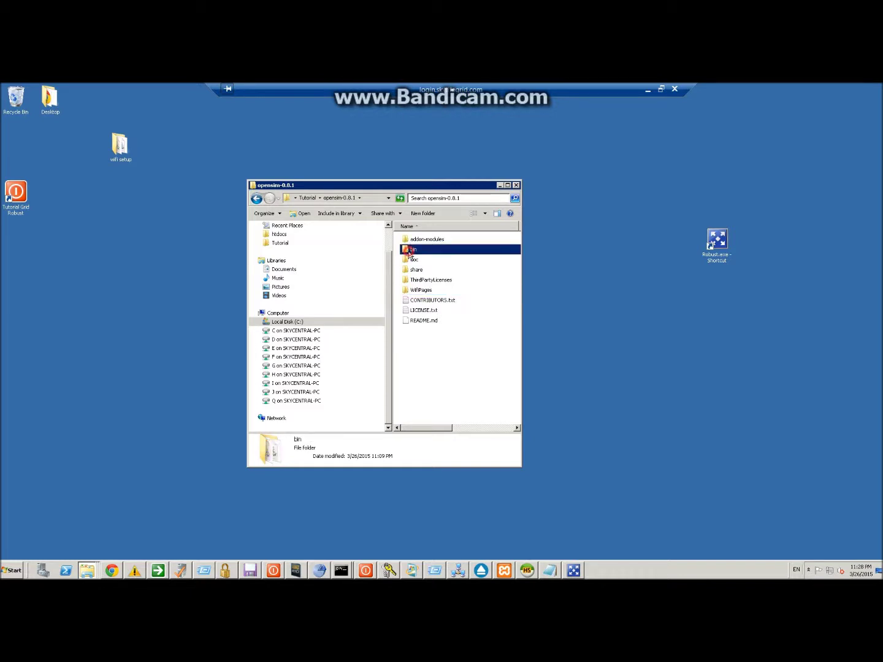
{"action": "double_click", "coordinate": [407, 250]}
{"action": "left_click", "coordinate": [423, 290]}
{"action": "type", "text": "ro"}
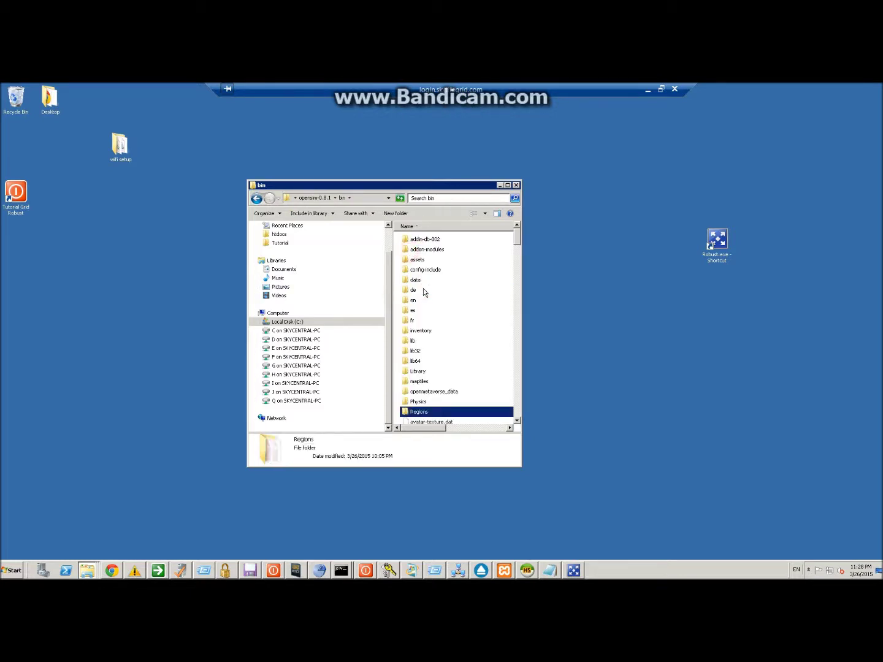
{"action": "left_click", "coordinate": [417, 286]}
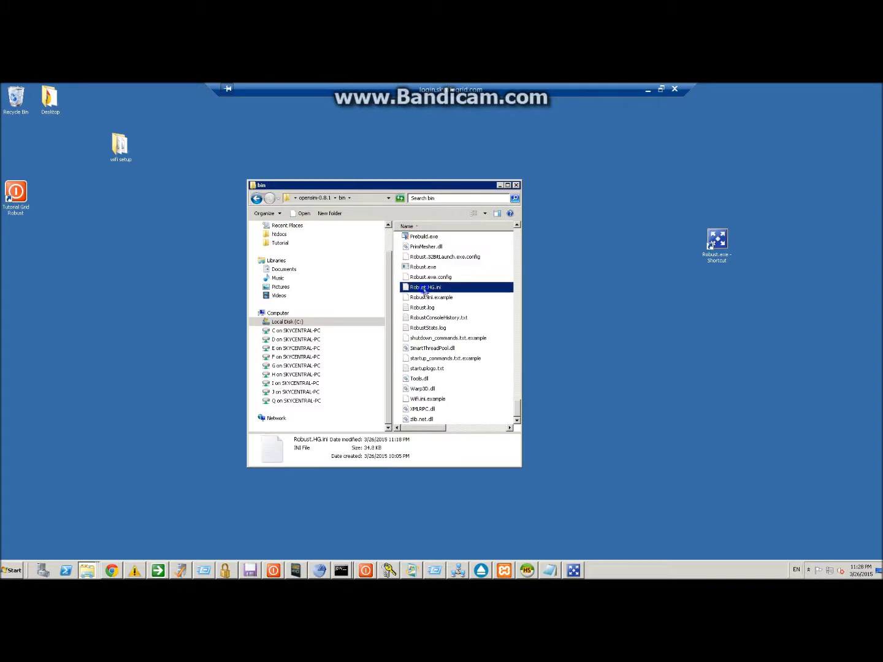
{"action": "right_click", "coordinate": [414, 287]}
Edit Robust.HG.ini with Notepad++ and select its [WifiService] section.
{"action": "left_click", "coordinate": [441, 308]}
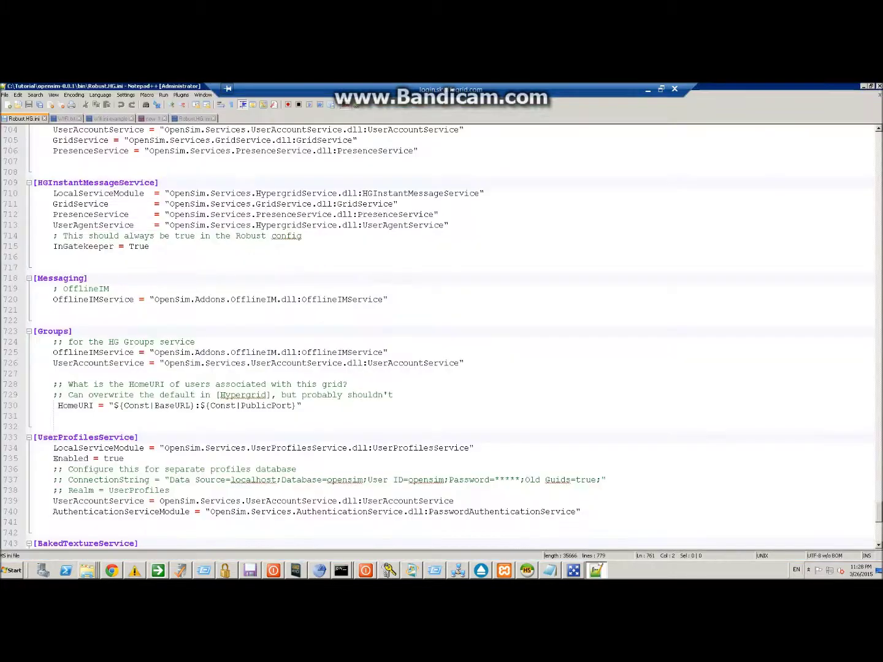
{"action": "scroll", "coordinate": [441, 337], "scroll_direction": "down", "scroll_amount": 12}
{"action": "scroll", "coordinate": [441, 337], "scroll_direction": "up", "scroll_amount": 4}
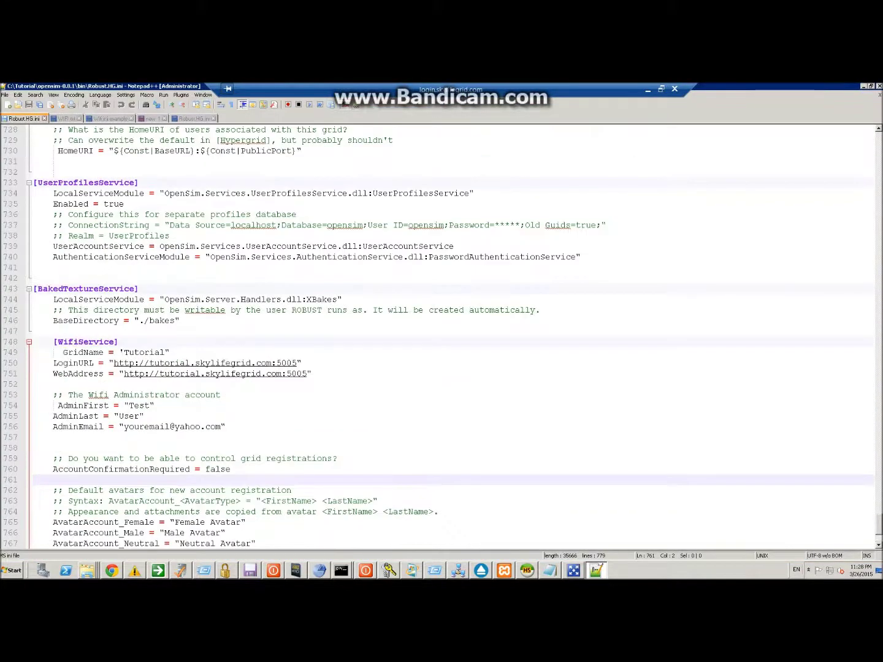
{"action": "left_click_drag", "start_coordinate": [37, 331], "coordinate": [196, 547]}
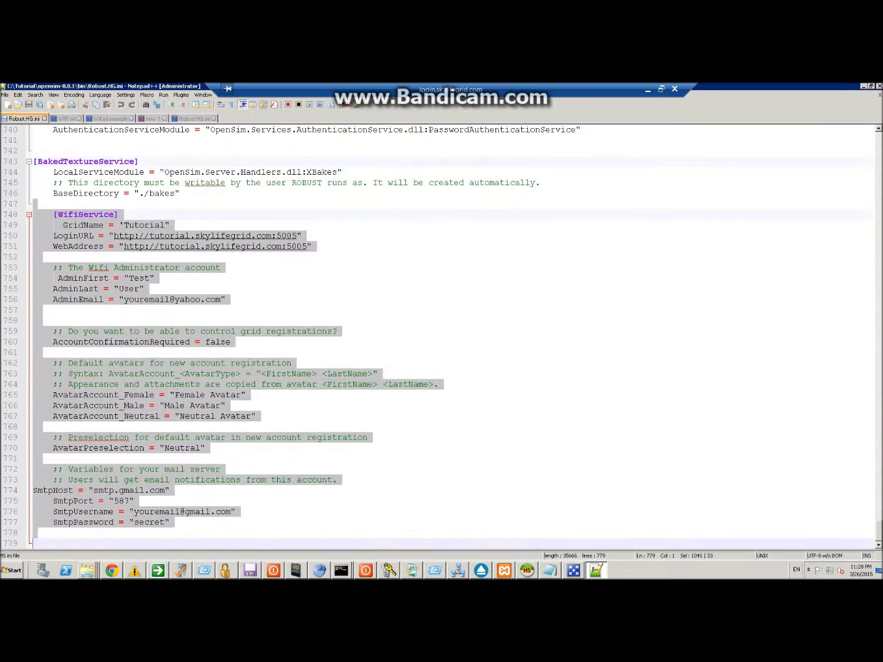
{"action": "scroll", "coordinate": [196, 337], "scroll_direction": "up", "scroll_amount": 4}
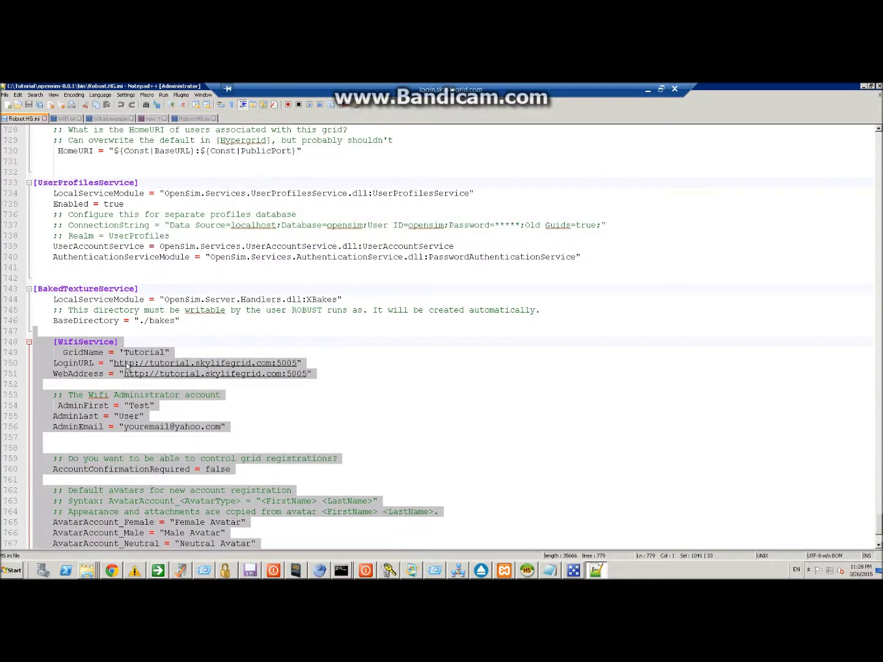
Reopen Explorer from the taskbar jump list and go to Downloads > wifi-0-8-0 > wifi-0-8-0.
{"action": "right_click", "coordinate": [87, 570]}
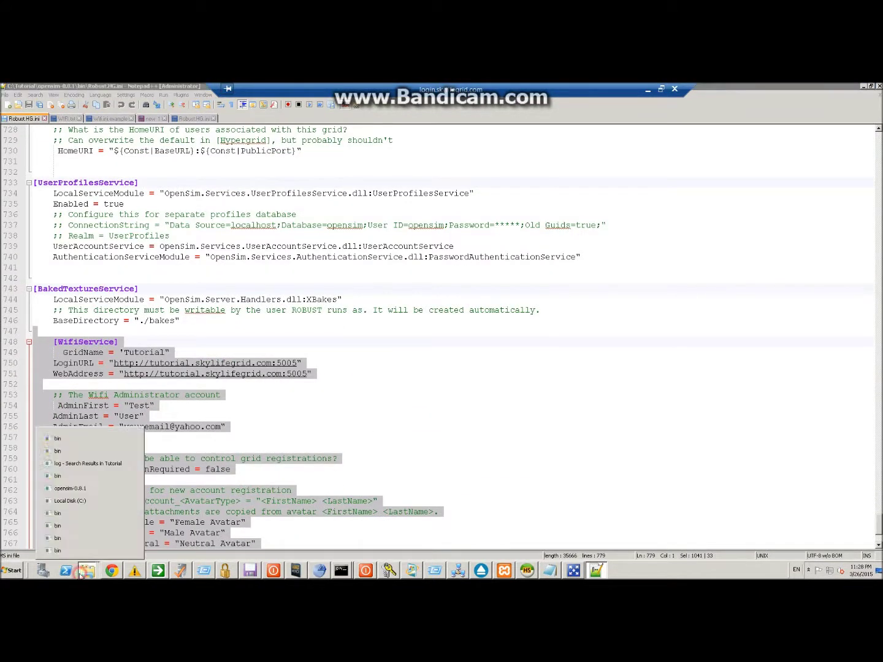
{"action": "left_click", "coordinate": [67, 512]}
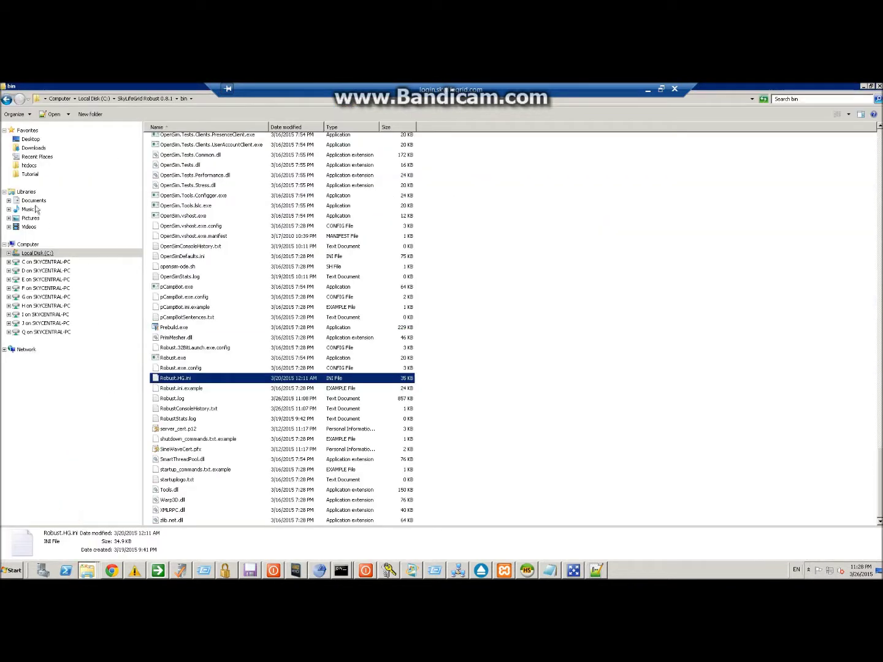
{"action": "left_click", "coordinate": [34, 148]}
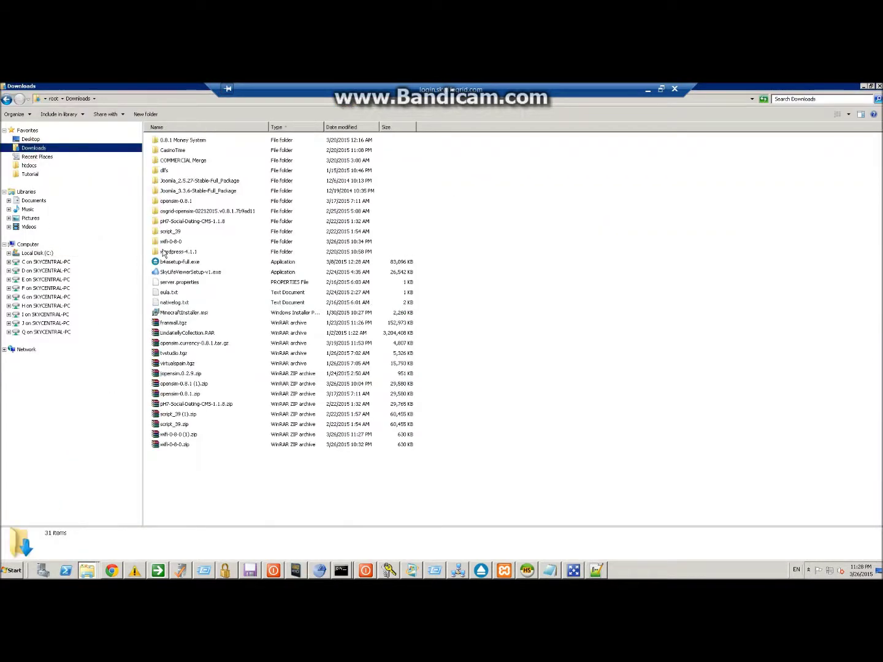
{"action": "left_click", "coordinate": [165, 243]}
{"action": "double_click", "coordinate": [165, 242]}
{"action": "double_click", "coordinate": [164, 142]}
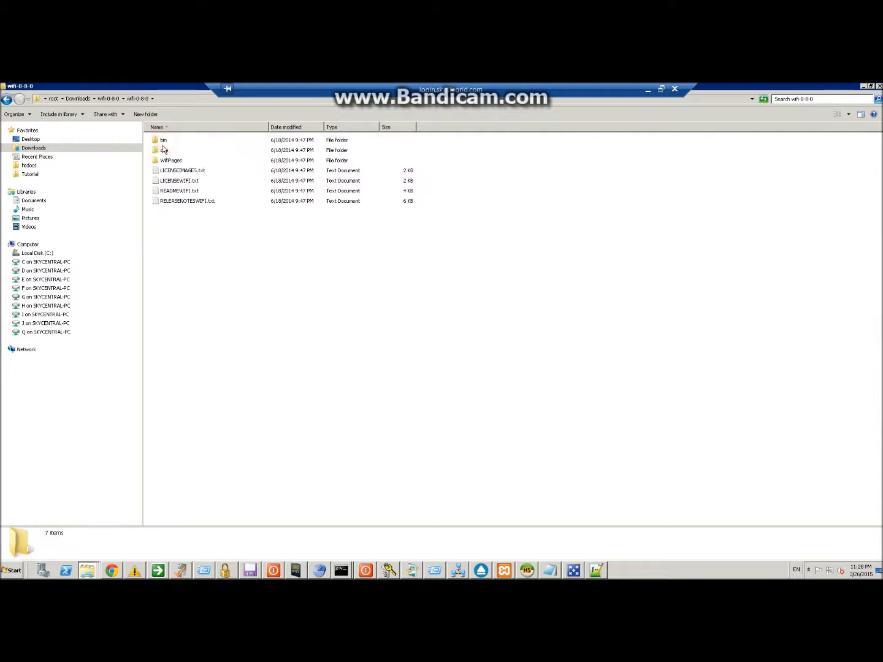
Open Wifi.ini.example in Notepad++ and scroll through its admin, avatar and mail settings.
{"action": "right_click", "coordinate": [161, 252]}
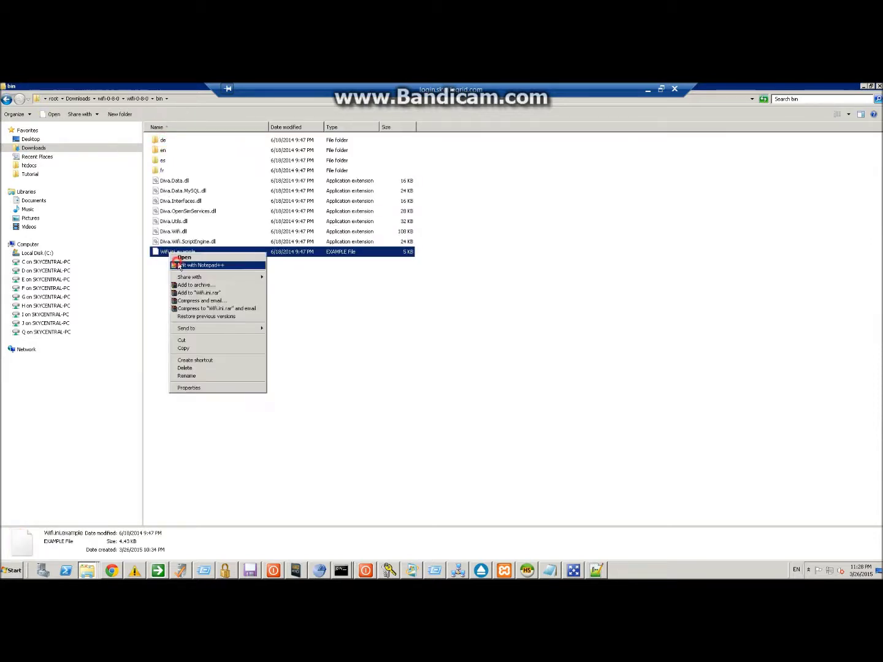
{"action": "left_click", "coordinate": [178, 262]}
{"action": "scroll", "coordinate": [73, 156], "scroll_direction": "up", "scroll_amount": 12}
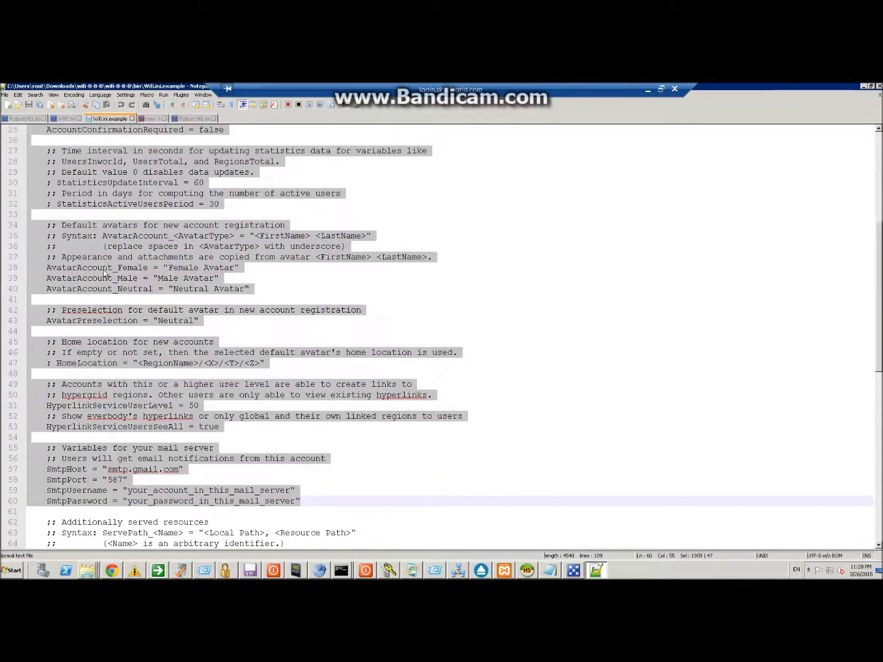
{"action": "scroll", "coordinate": [93, 441], "scroll_direction": "down", "scroll_amount": 8}
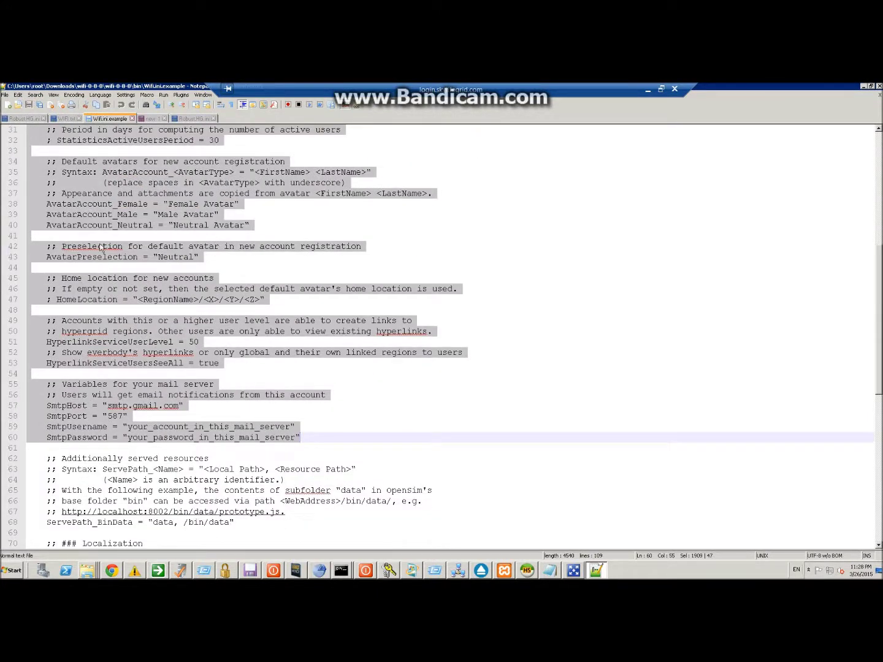
{"action": "scroll", "coordinate": [81, 282], "scroll_direction": "up", "scroll_amount": 4}
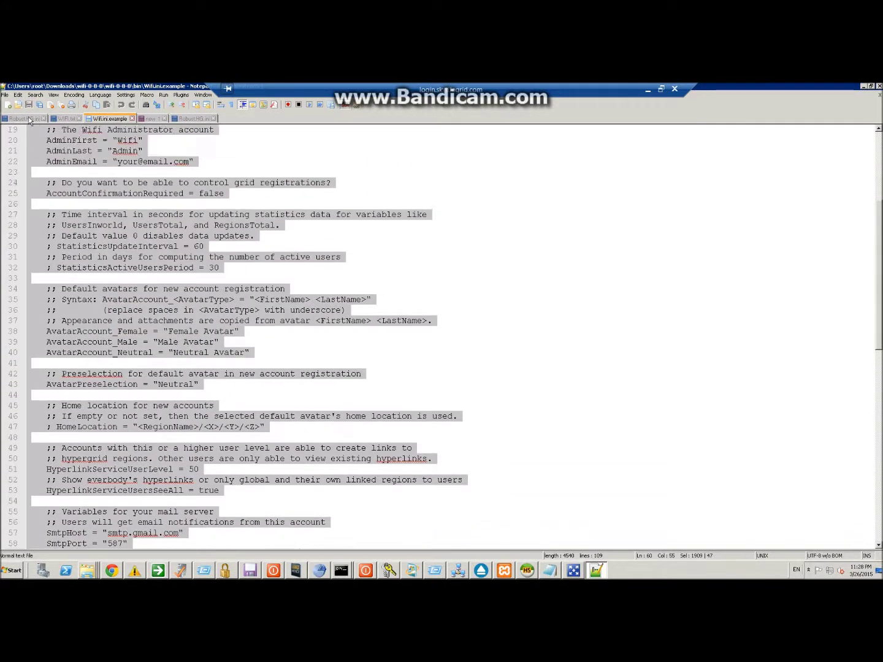
Return to Robust.HG.ini and inspect the [WifiService] section at its LoginURL line.
{"action": "left_click", "coordinate": [26, 119]}
{"action": "scroll", "coordinate": [162, 352], "scroll_direction": "down", "scroll_amount": 2}
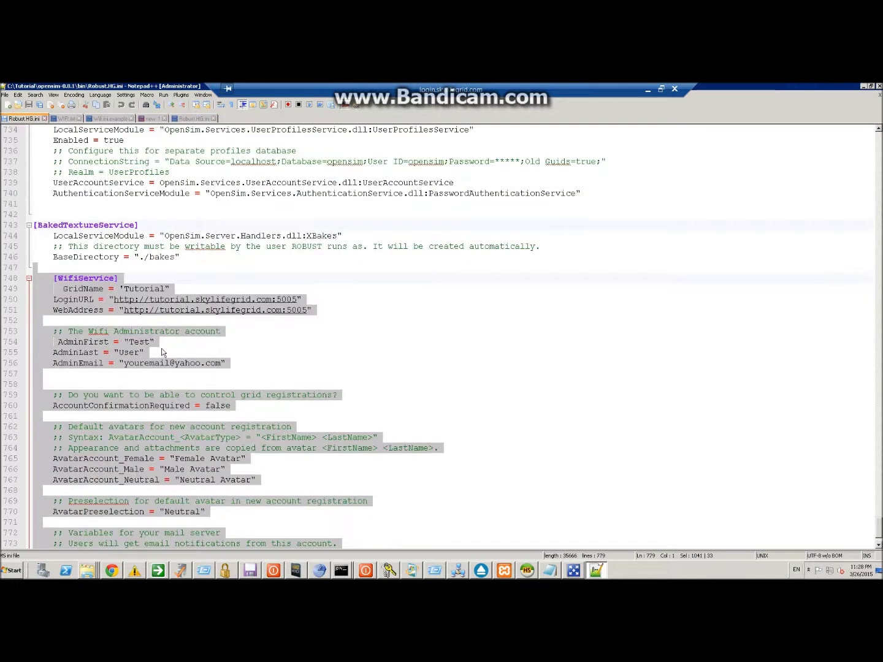
{"action": "scroll", "coordinate": [162, 352], "scroll_direction": "down", "scroll_amount": 2}
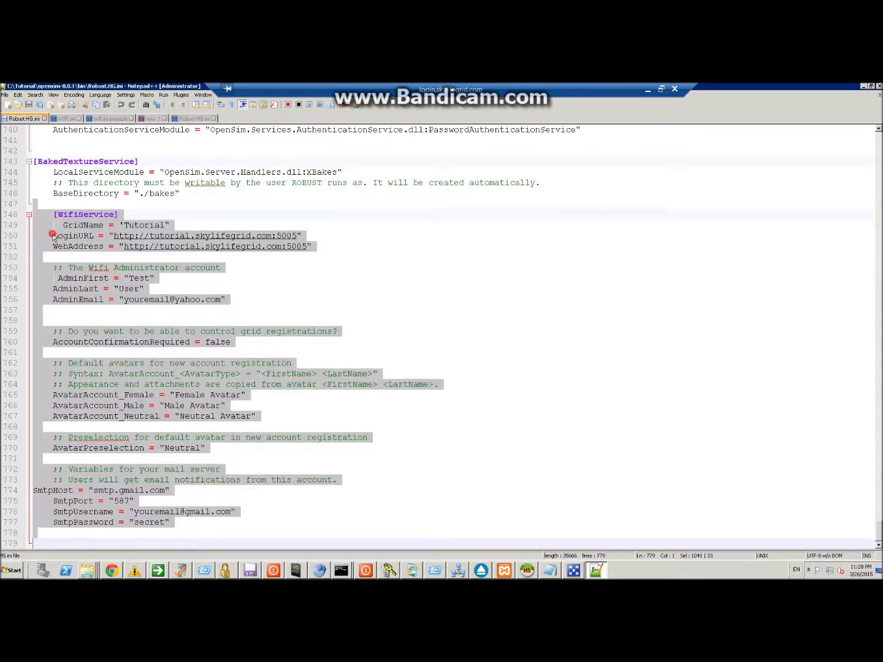
{"action": "left_click", "coordinate": [52, 237]}
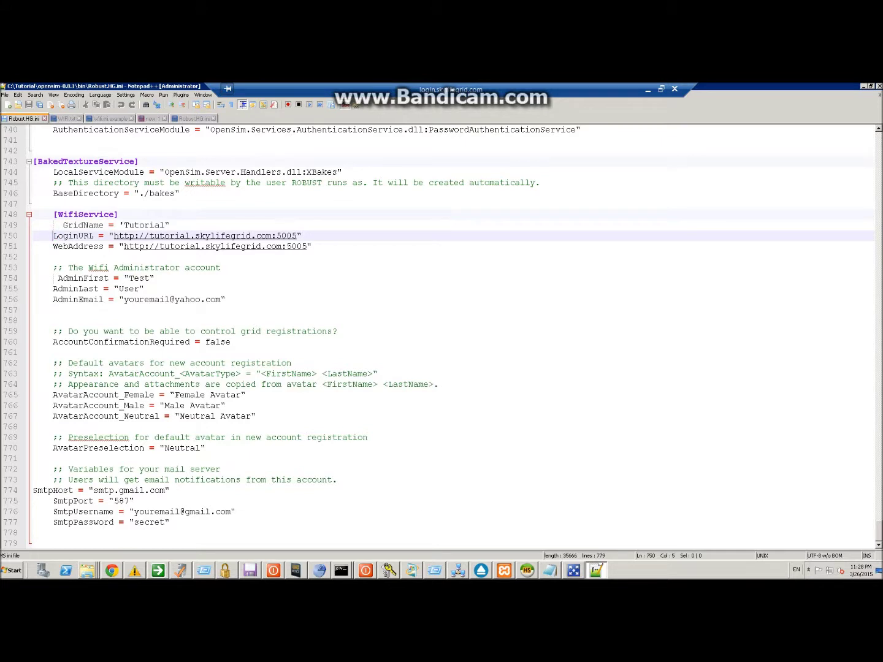
{"action": "key", "text": "Up"}
{"action": "key", "text": "Up"}
{"action": "key", "text": "shift+Down"}
{"action": "key", "text": "shift+Down"}
{"action": "key", "text": "shift+Down"}
{"action": "key", "text": "shift+Down"}
{"action": "key", "text": "shift+Down"}
{"action": "key", "text": "shift+Down"}
{"action": "key", "text": "shift+Down"}
{"action": "key", "text": "shift+Down"}
{"action": "key", "text": "shift+Down"}
{"action": "key", "text": "shift+Down"}
{"action": "key", "text": "shift+Down"}
{"action": "key", "text": "shift+Down"}
{"action": "key", "text": "shift+Down"}
{"action": "key", "text": "shift+Down"}
{"action": "key", "text": "shift+Down"}
{"action": "key", "text": "shift+Down"}
{"action": "key", "text": "shift+Down"}
{"action": "key", "text": "shift+Down"}
{"action": "key", "text": "shift+Down"}
{"action": "key", "text": "shift+Down"}
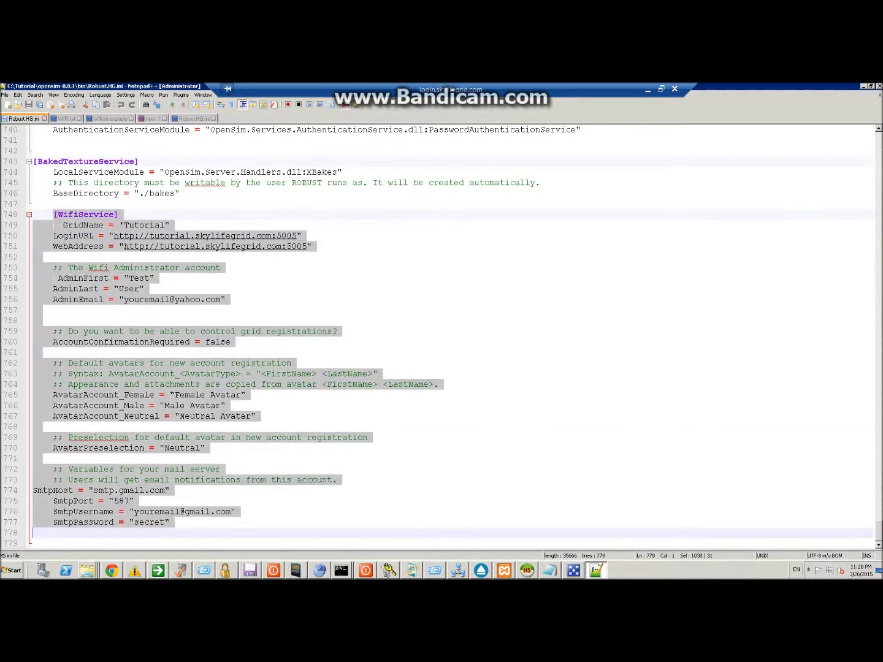
{"action": "left_click", "coordinate": [77, 236]}
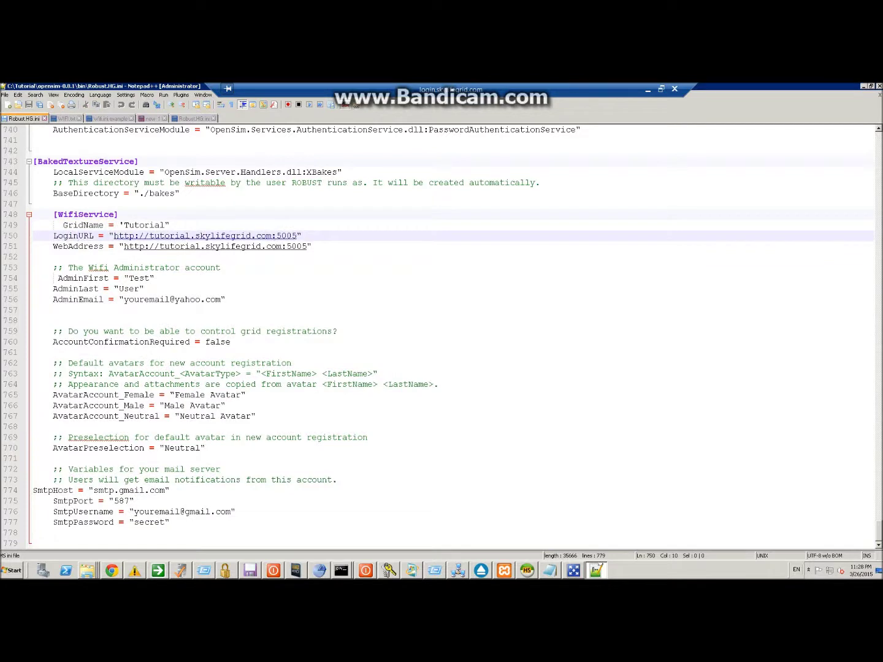
Review WebAddress, the admin first name, last name and email, and AccountConfirmationRequired = false.
{"action": "left_click", "coordinate": [76, 247]}
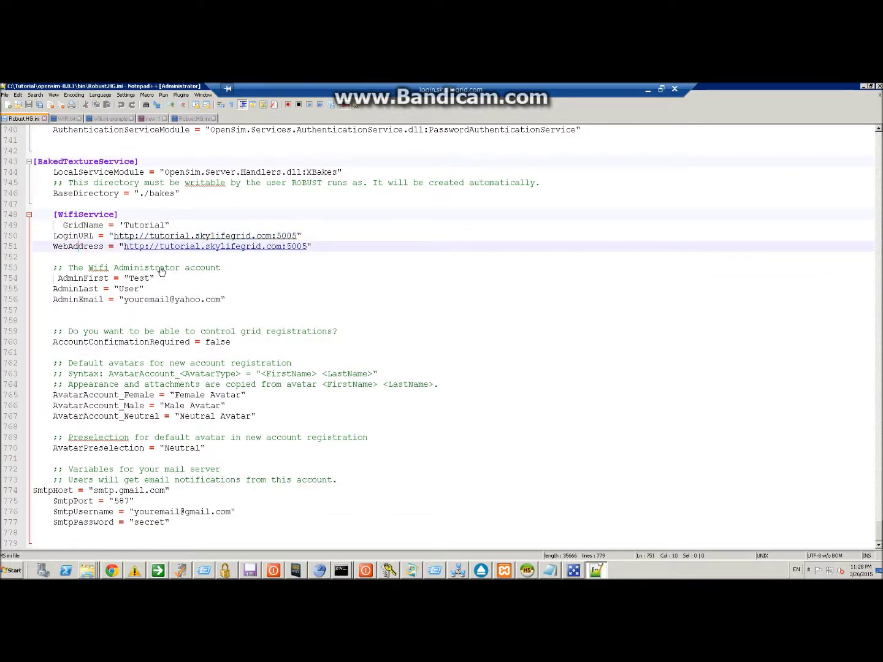
{"action": "left_click", "coordinate": [73, 279]}
{"action": "left_click", "coordinate": [133, 278]}
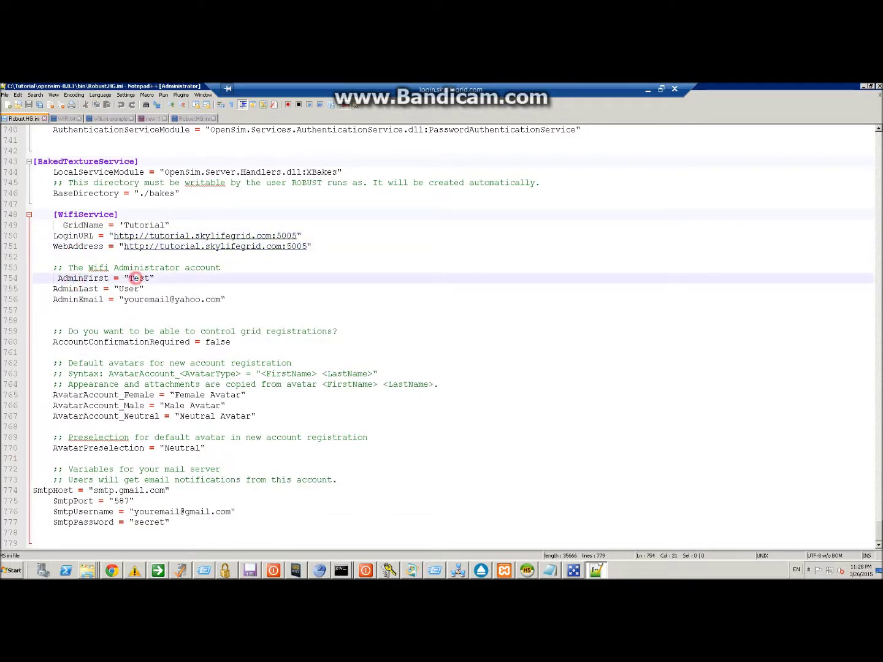
{"action": "left_click", "coordinate": [123, 288]}
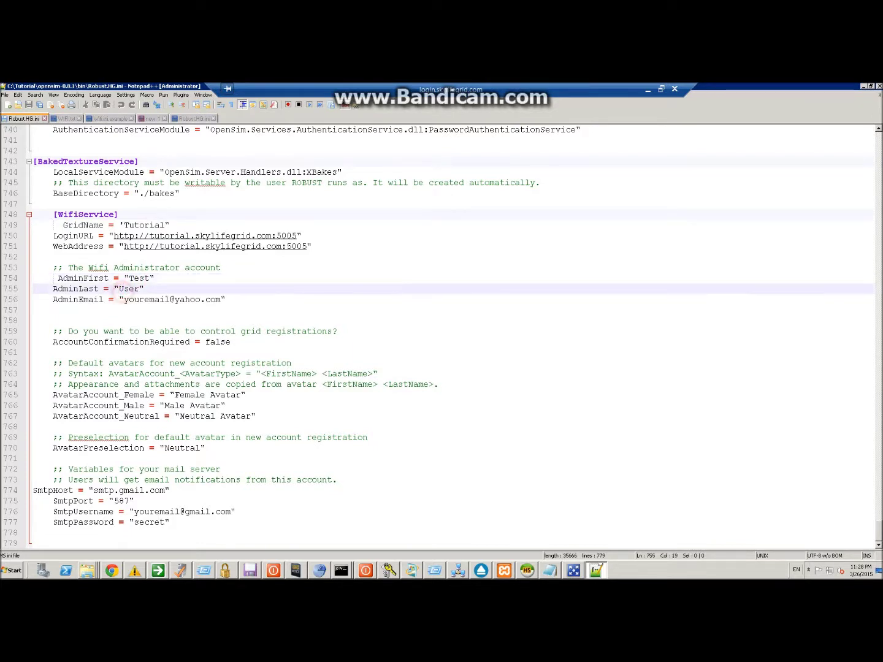
{"action": "left_click", "coordinate": [123, 299]}
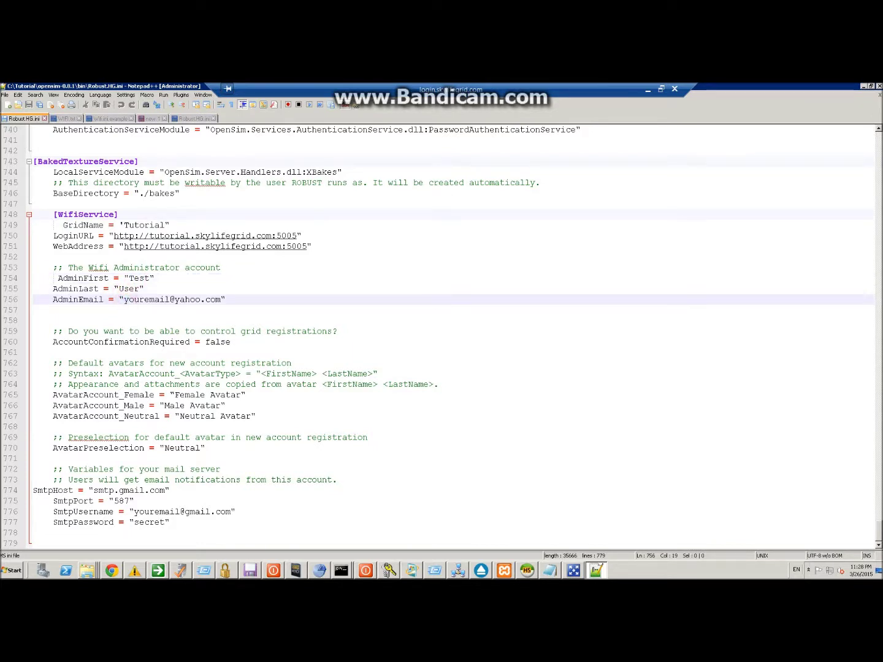
{"action": "left_click_drag", "start_coordinate": [231, 342], "coordinate": [52, 331]}
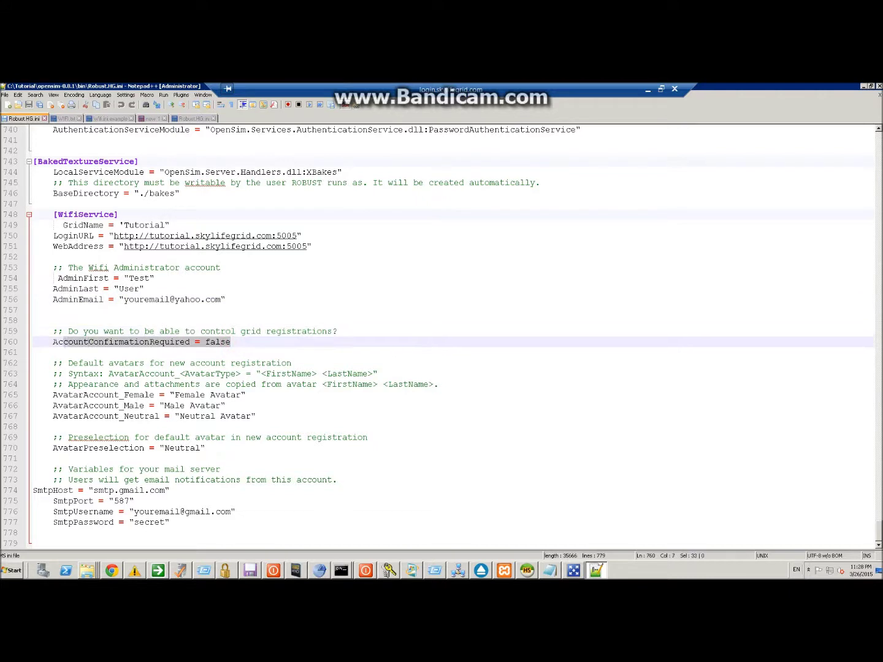
{"action": "key", "text": "shift+Down"}
Select the 'Female Avatar' value among the default avatar account lines.
{"action": "left_click", "coordinate": [177, 394]}
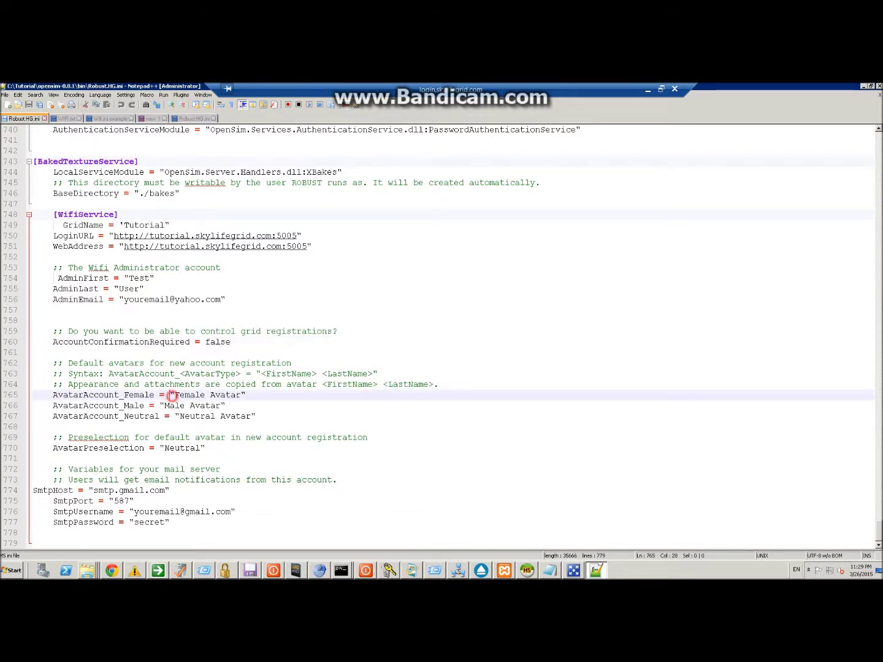
{"action": "left_click_drag", "start_coordinate": [203, 425], "coordinate": [49, 398]}
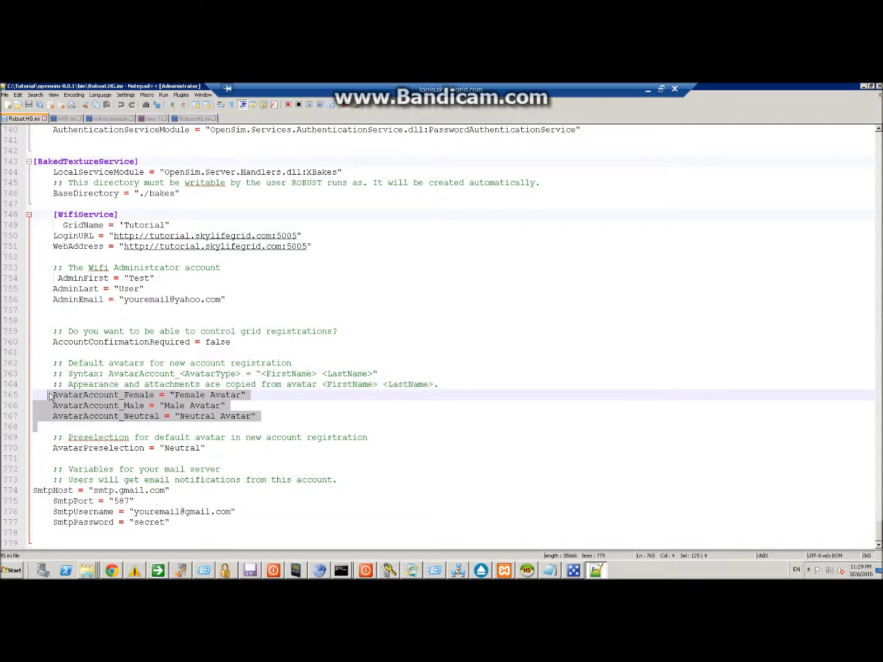
{"action": "left_click", "coordinate": [179, 395]}
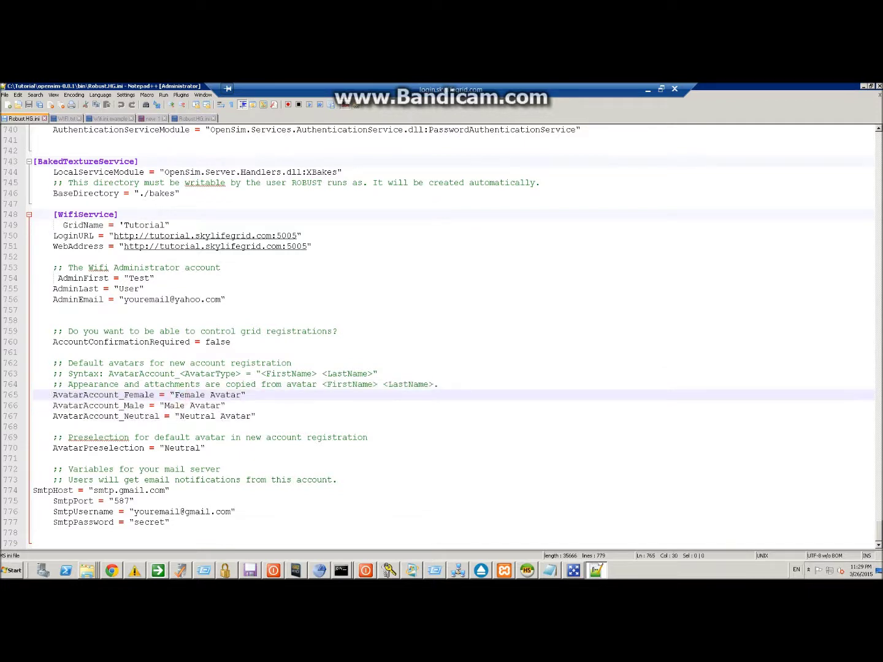
{"action": "left_click_drag", "start_coordinate": [175, 395], "coordinate": [196, 396]}
{"action": "left_click", "coordinate": [179, 396]}
{"action": "left_click", "coordinate": [241, 394]}
{"action": "left_click_drag", "start_coordinate": [240, 395], "coordinate": [217, 405]}
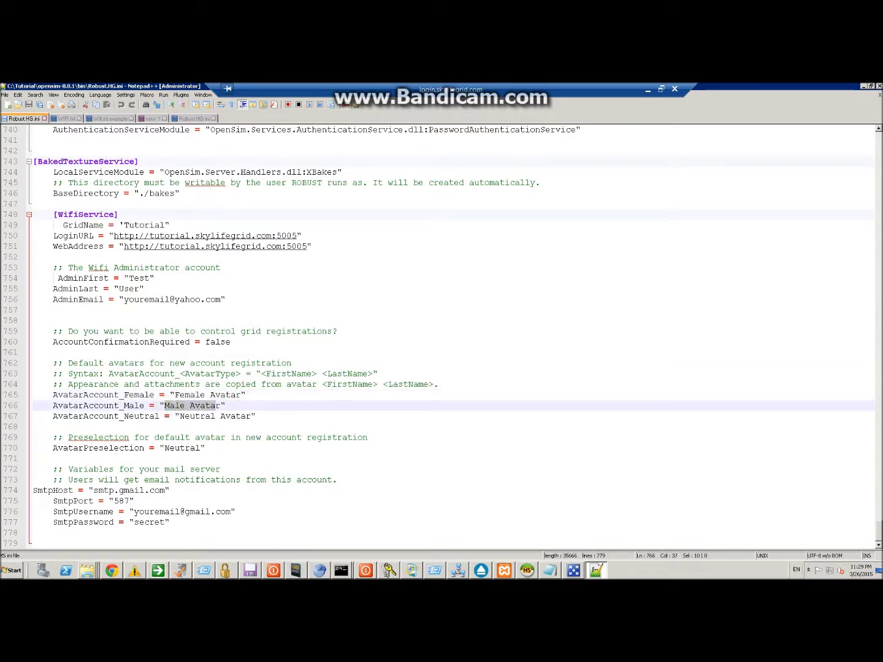
{"action": "left_click", "coordinate": [172, 396]}
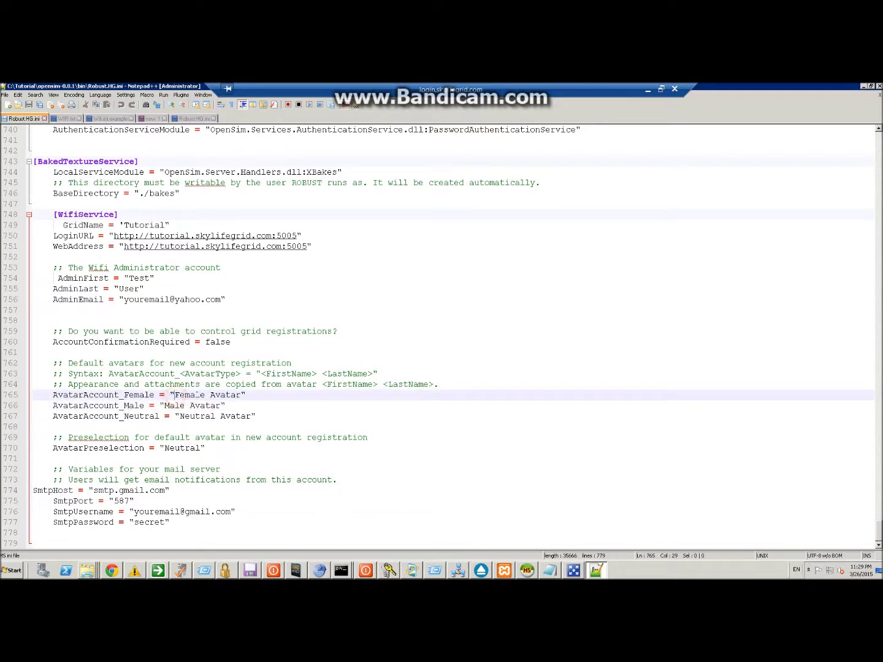
{"action": "left_click_drag", "start_coordinate": [172, 396], "coordinate": [236, 395]}
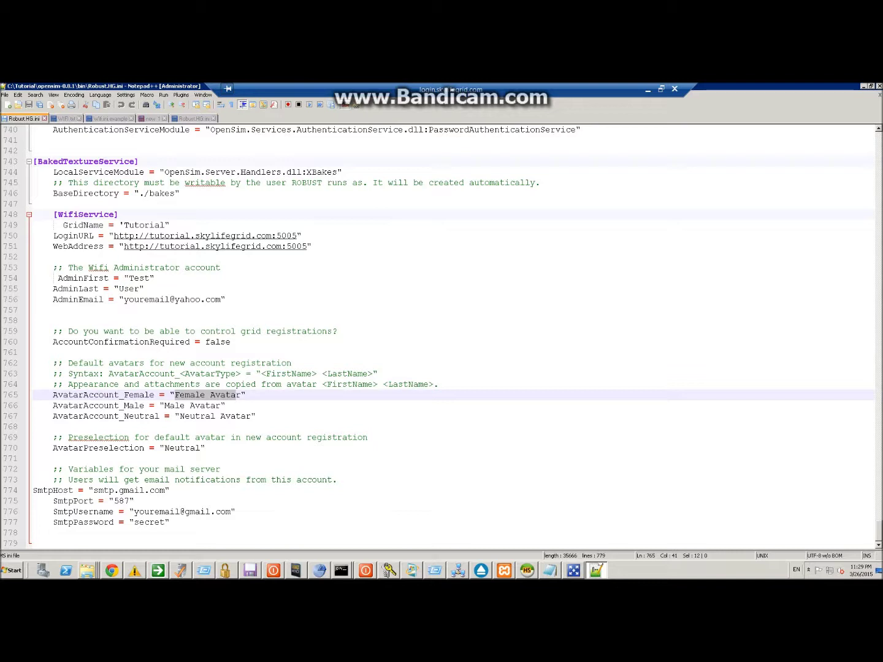
Confirm the AvatarPreselection line stays set to "Neutral".
{"action": "left_click", "coordinate": [49, 448]}
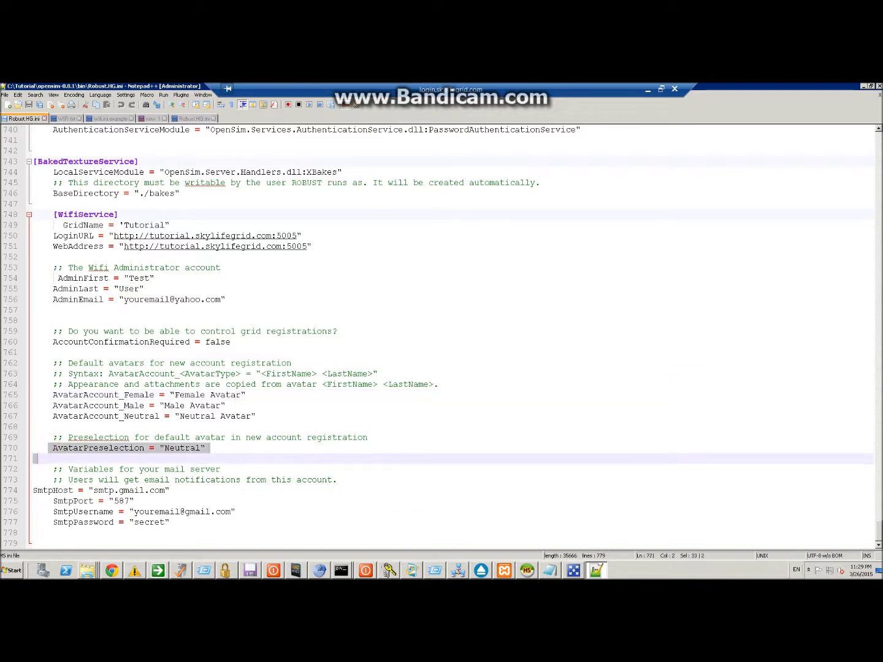
{"action": "key", "text": "shift+Left"}
{"action": "key", "text": "shift+Left"}
{"action": "left_click", "coordinate": [209, 448]}
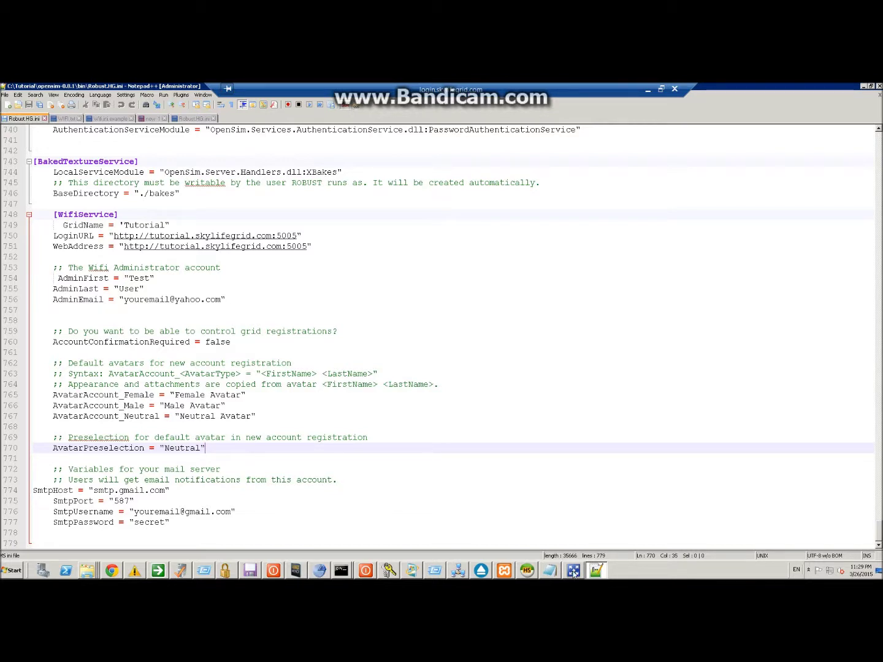
{"action": "left_click", "coordinate": [550, 571]}
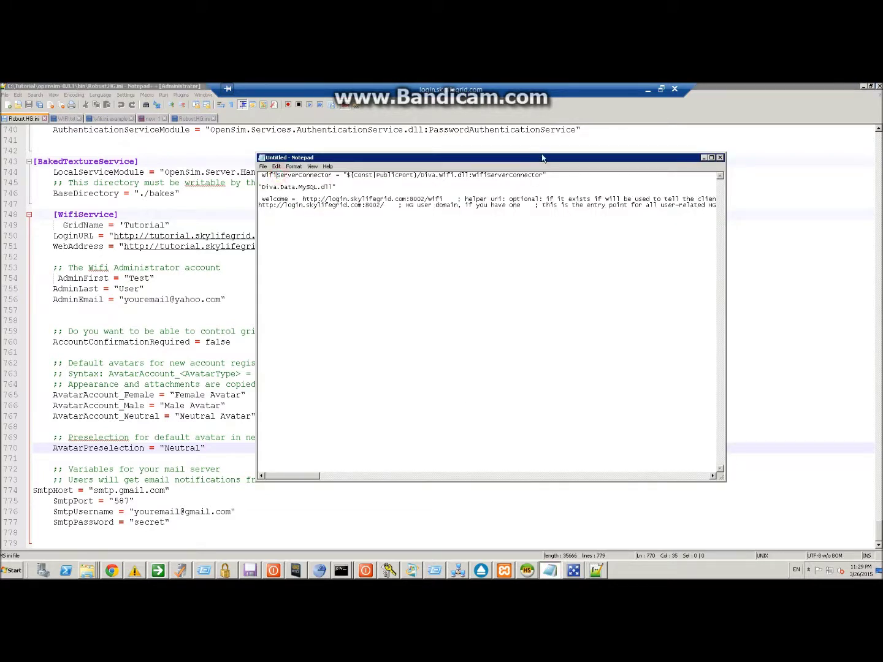
Copy the WifiServerConnector line from the untitled Notepad notes.
{"action": "left_click_drag", "start_coordinate": [561, 175], "coordinate": [263, 175]}
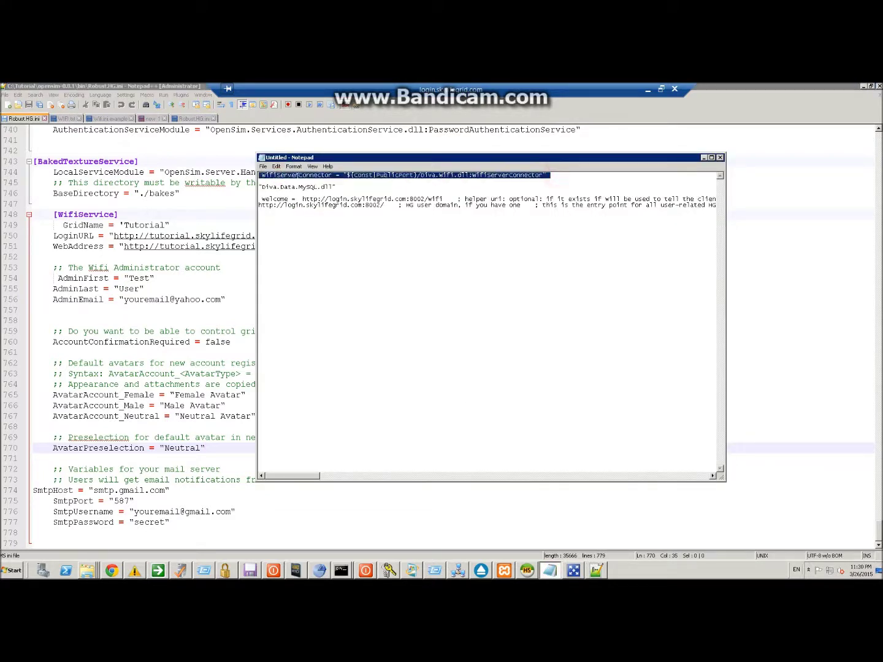
{"action": "right_click", "coordinate": [297, 174]}
{"action": "left_click", "coordinate": [313, 203]}
Find the WifiServerConnector entry on line 112 of Robust.HG.ini's [ServiceList].
{"action": "left_click", "coordinate": [180, 173]}
{"action": "scroll", "coordinate": [877, 493], "scroll_direction": "up", "scroll_amount": 13}
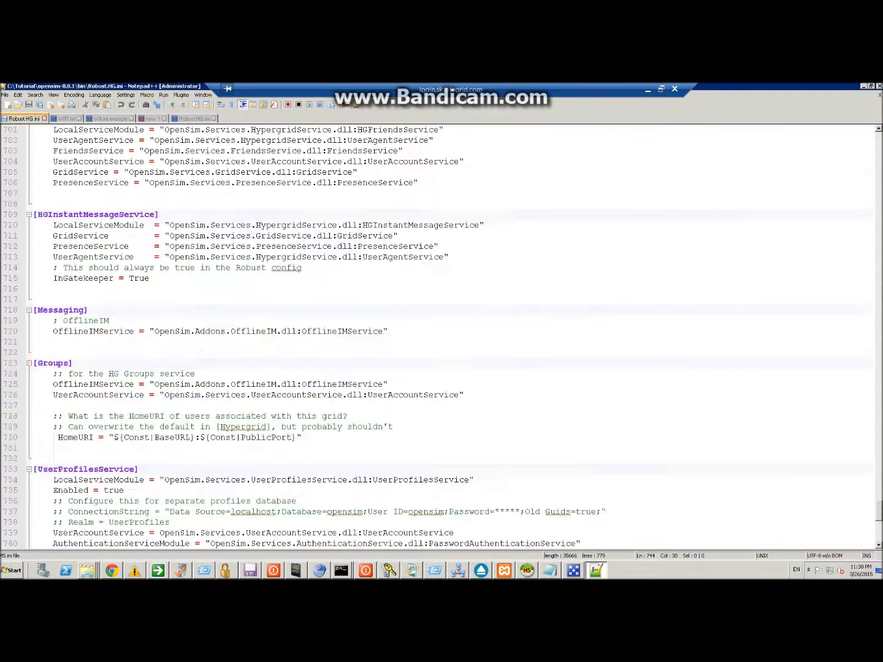
{"action": "left_click_drag", "start_coordinate": [877, 493], "coordinate": [877, 150]}
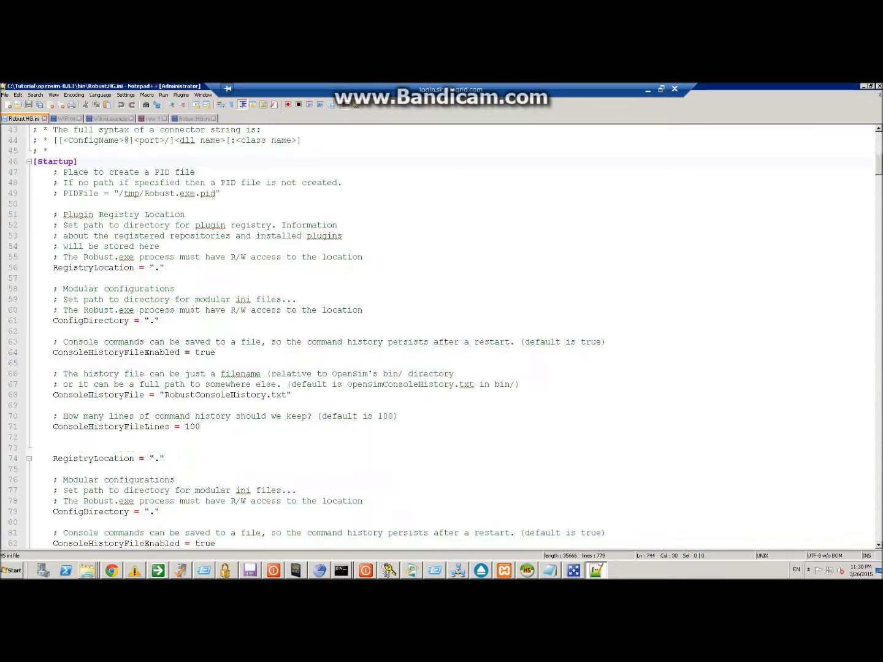
{"action": "scroll", "coordinate": [877, 153], "scroll_direction": "down", "scroll_amount": 3}
{"action": "scroll", "coordinate": [877, 153], "scroll_direction": "down", "scroll_amount": 7}
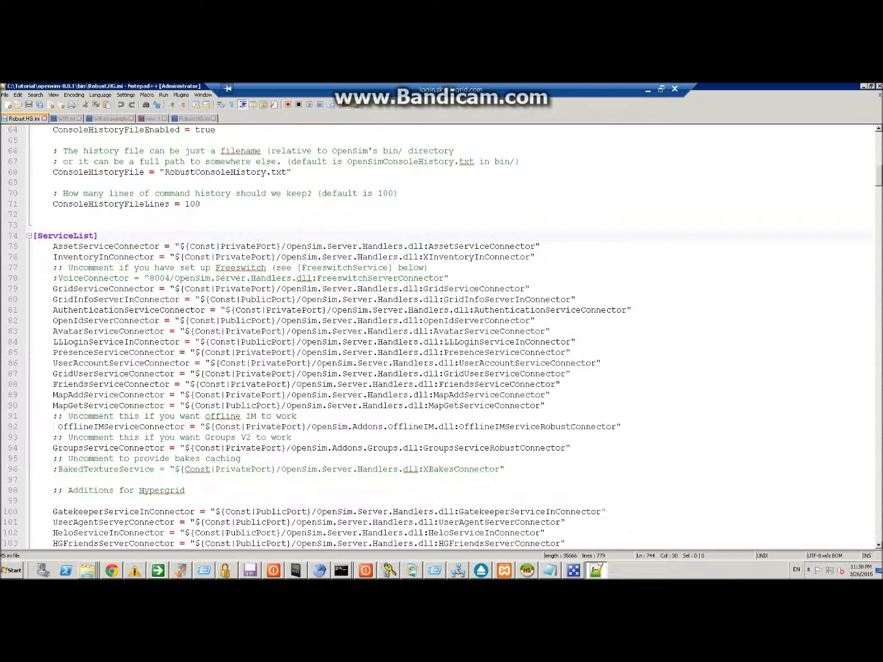
{"action": "scroll", "coordinate": [877, 153], "scroll_direction": "down", "scroll_amount": 2}
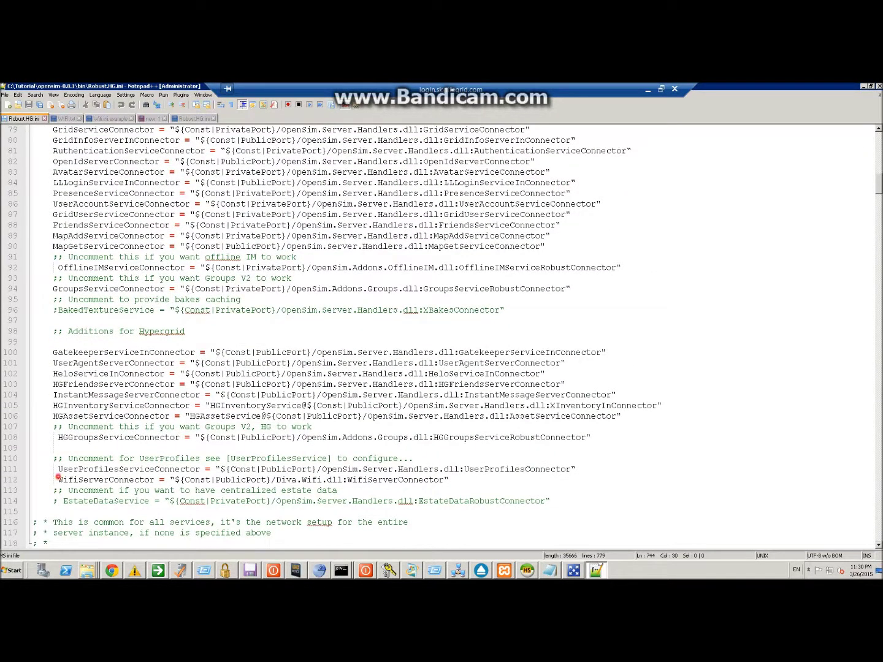
{"action": "left_click_drag", "start_coordinate": [59, 479], "coordinate": [449, 480]}
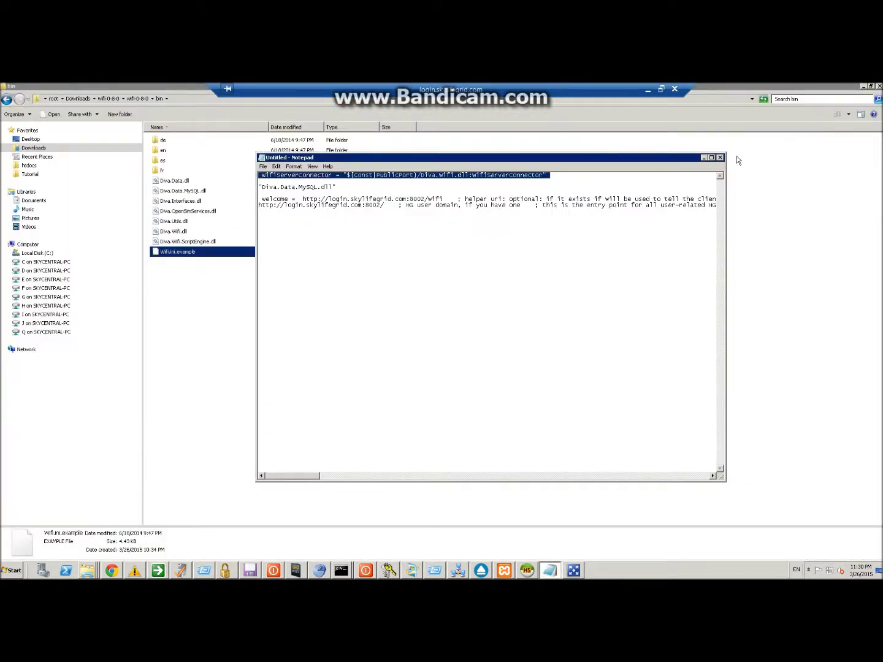
Close the notes and folders, then start Tutorial Grid Robust, allowing Robust.exe past the security warning.
{"action": "left_click", "coordinate": [719, 158]}
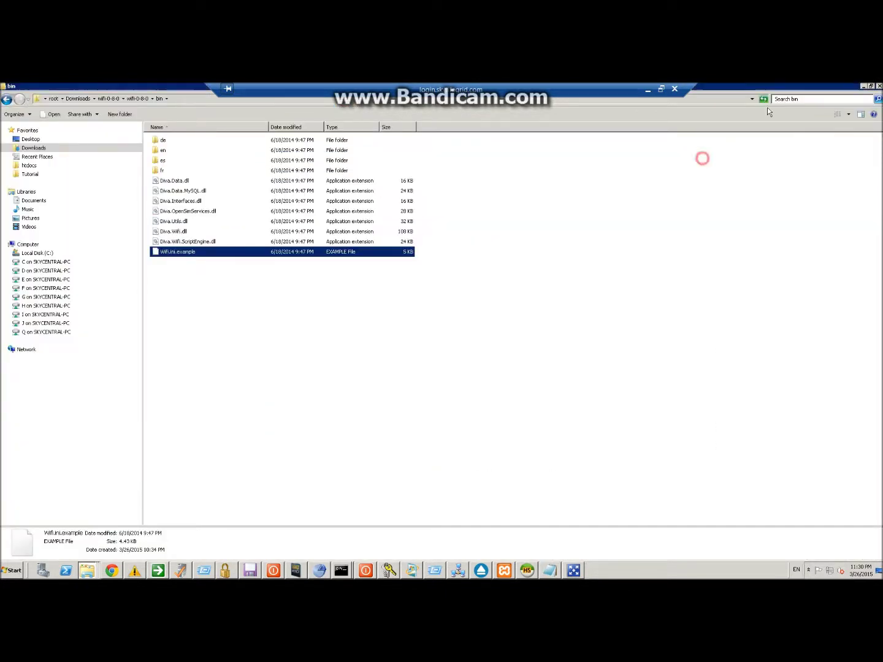
{"action": "left_click", "coordinate": [861, 88]}
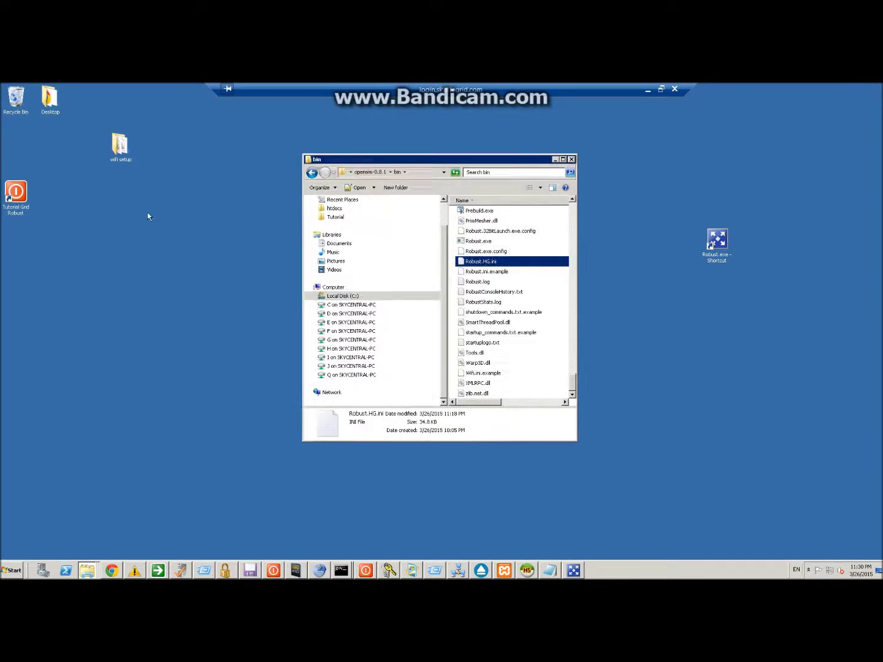
{"action": "double_click", "coordinate": [18, 194]}
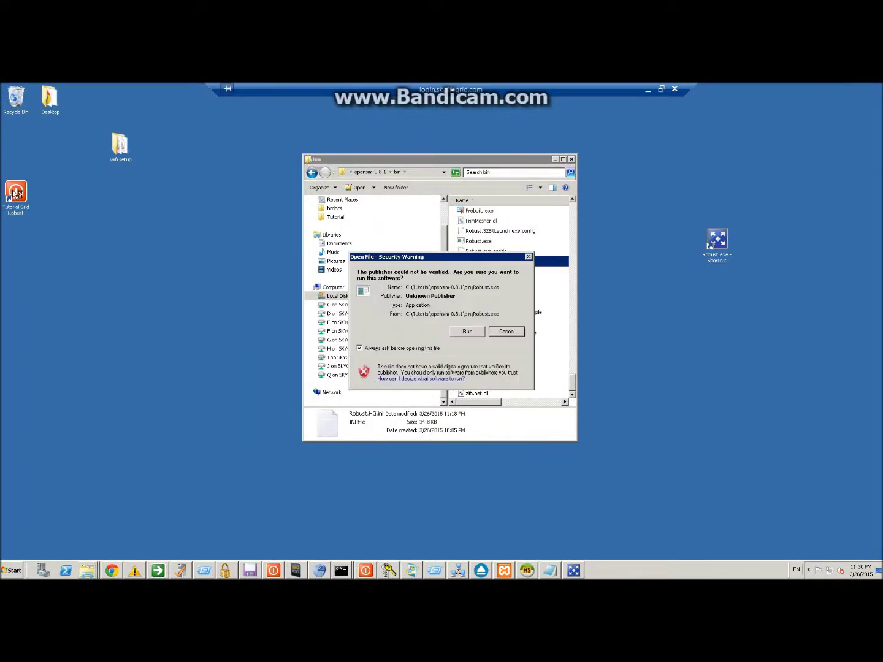
{"action": "left_click", "coordinate": [467, 331]}
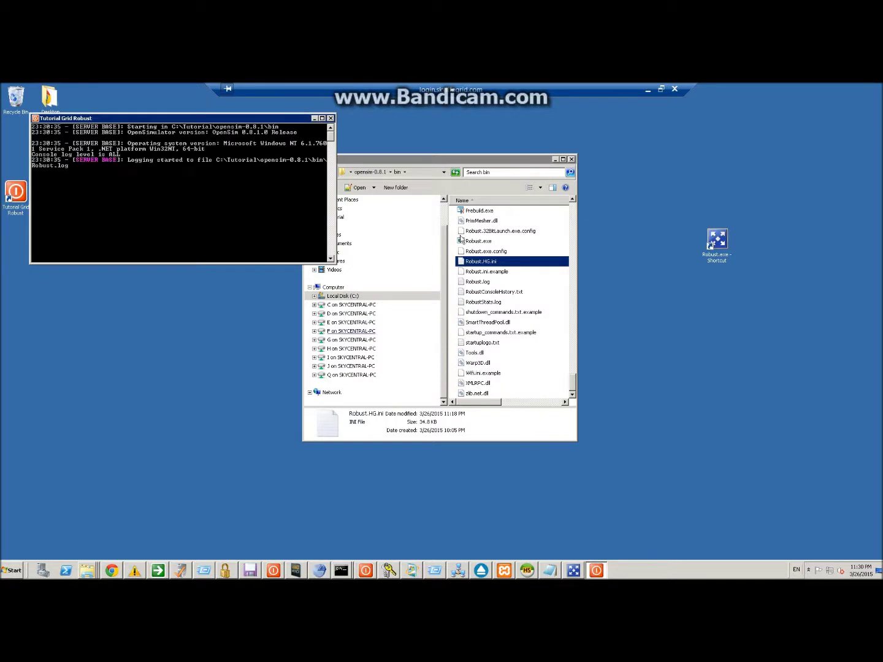
{"action": "left_click", "coordinate": [571, 160]}
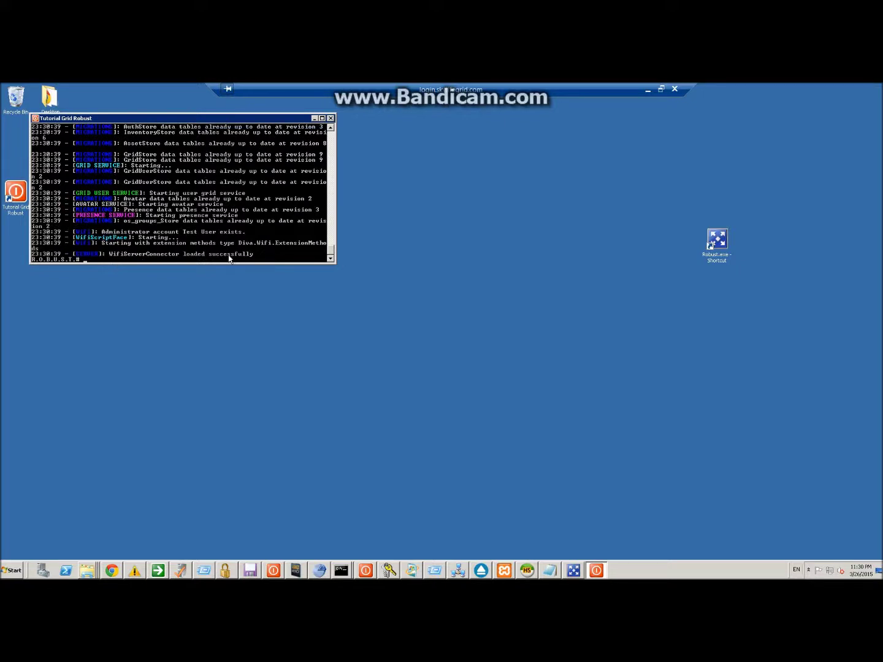
{"action": "left_click", "coordinate": [111, 570]}
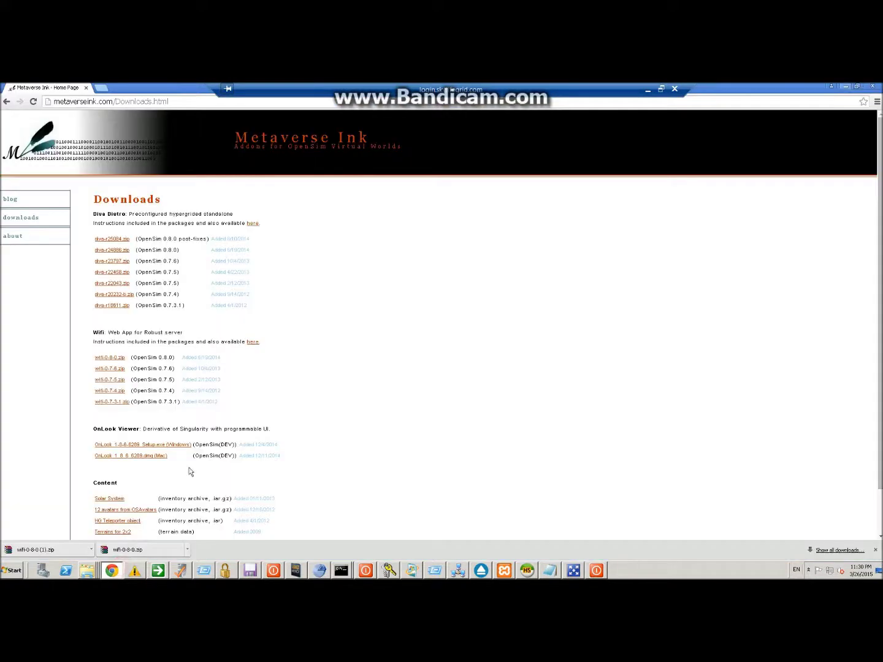
Load tutorial.skylifegrid.com:5005/wifi in Chrome and focus the login first name field.
{"action": "left_click", "coordinate": [135, 103]}
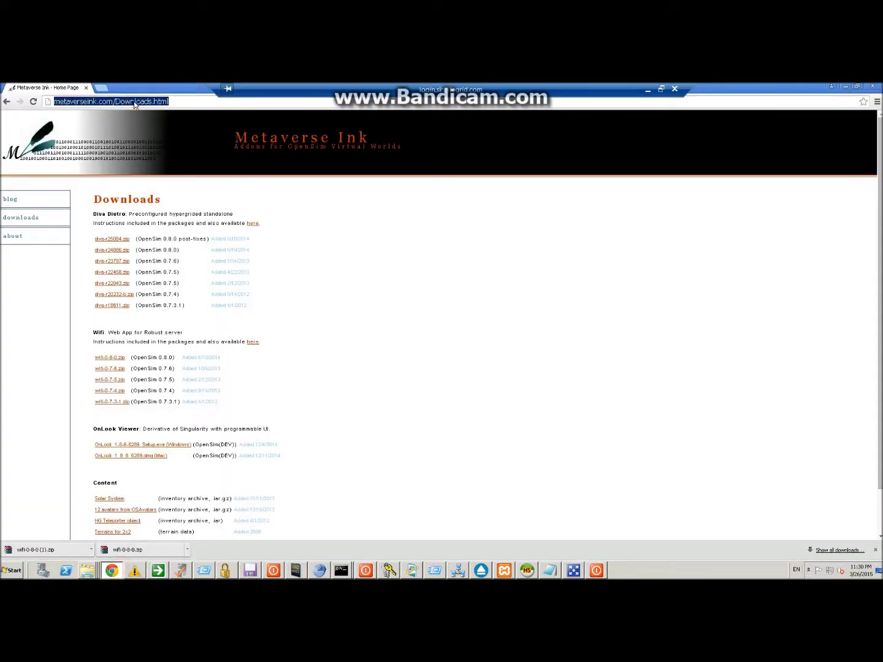
{"action": "type", "text": "t"}
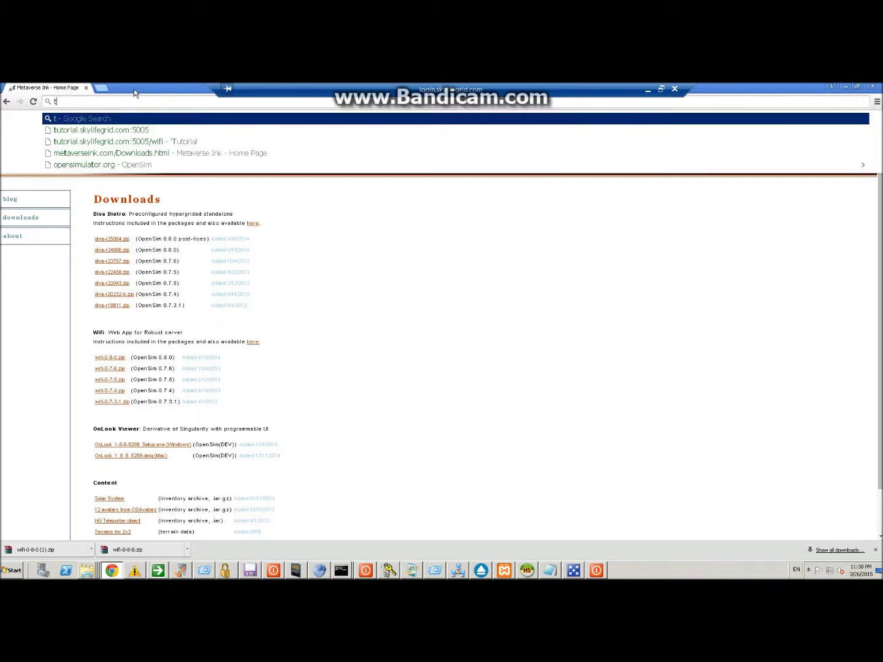
{"action": "type", "text": "utorial.skyl"}
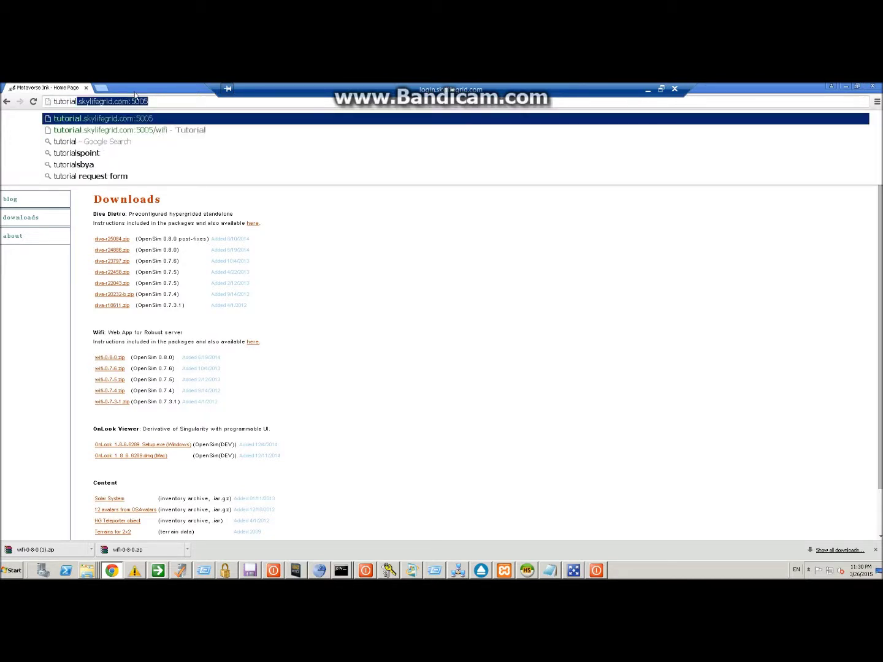
{"action": "type", "text": "ifegrid.com"}
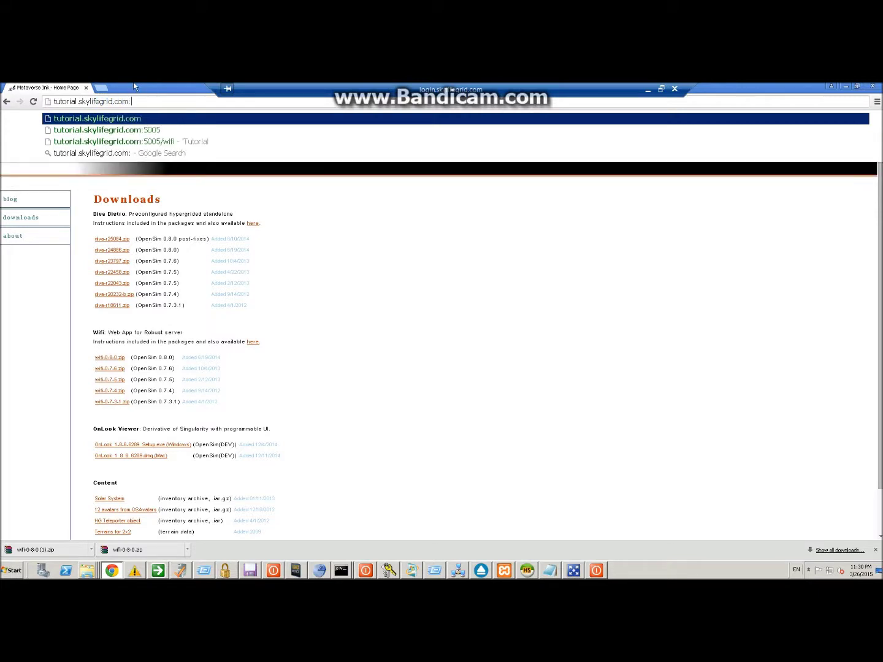
{"action": "type", "text": ":5005/wifi"}
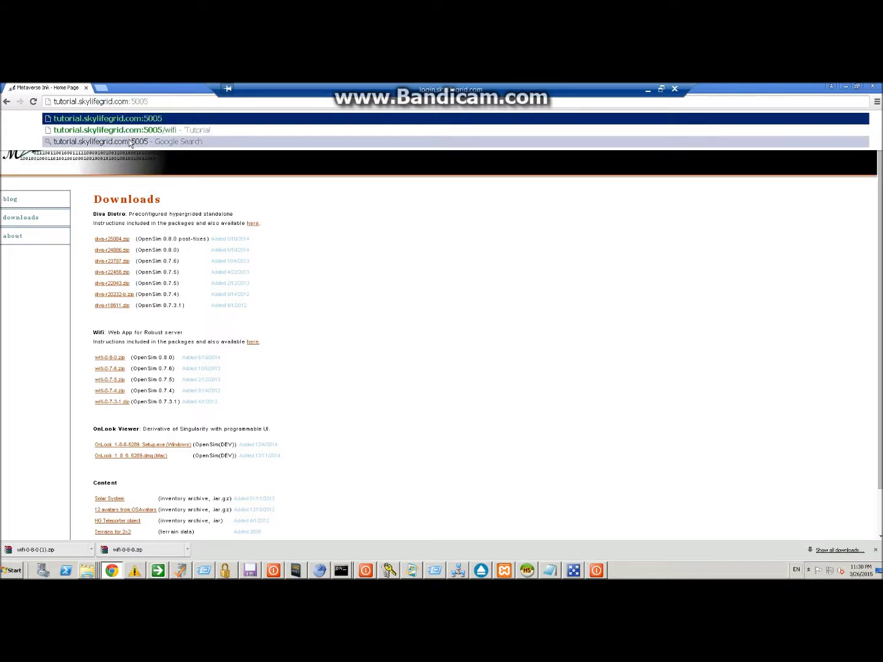
{"action": "key", "text": "Return"}
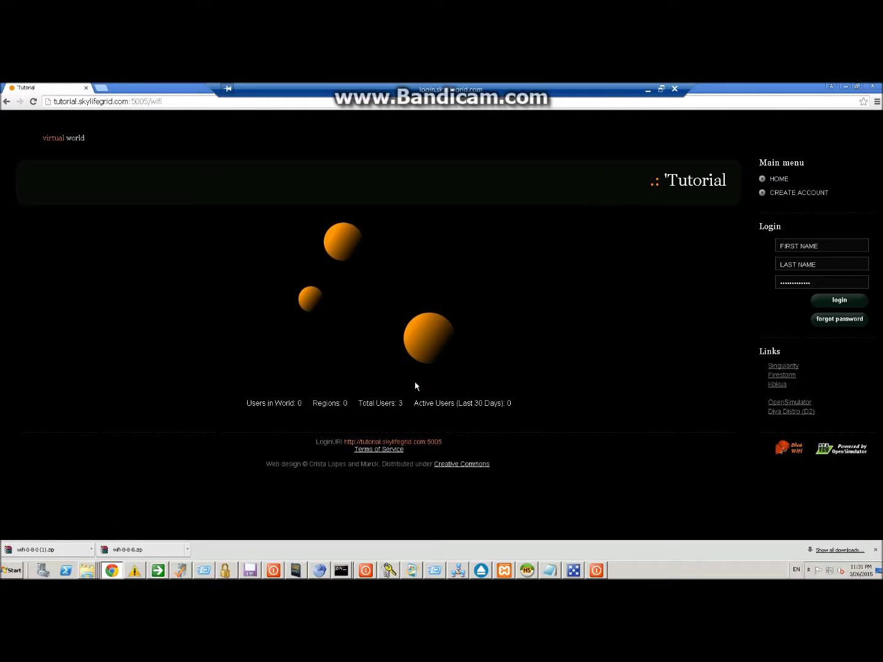
{"action": "left_click", "coordinate": [797, 246]}
Open the Create new account form and enter first name Test, last name User, an e-mail and passwords.
{"action": "left_click", "coordinate": [803, 194]}
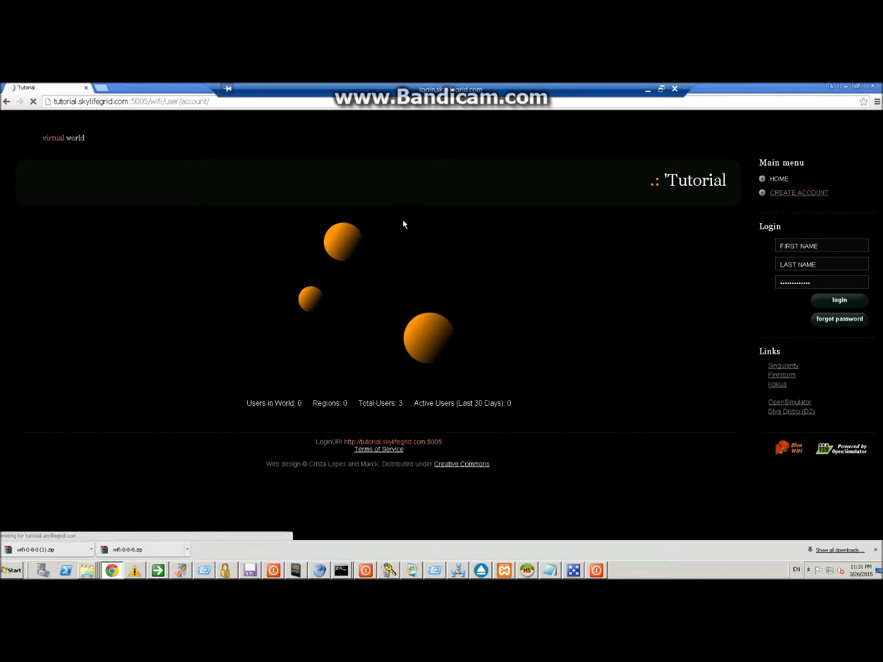
{"action": "left_click", "coordinate": [77, 223]}
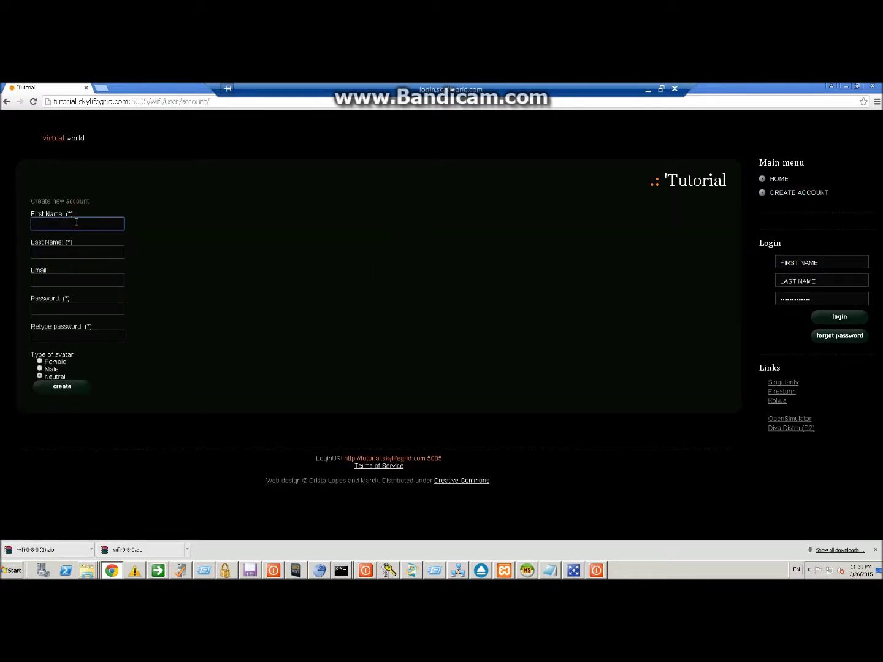
{"action": "type", "text": "Test"}
{"action": "key", "text": "Tab"}
{"action": "type", "text": "User"}
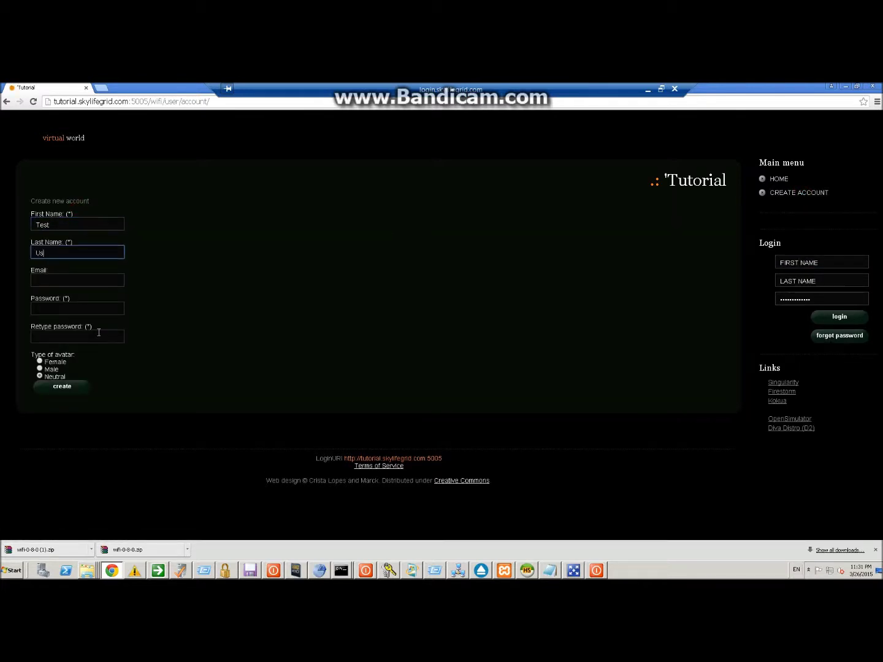
{"action": "key", "text": "Tab"}
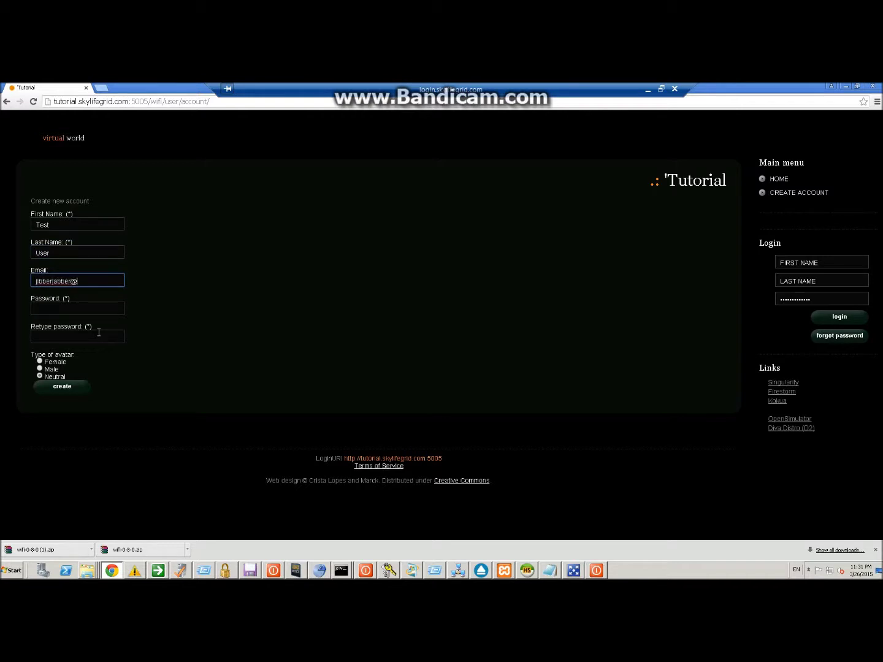
{"action": "key", "text": "Tab"}
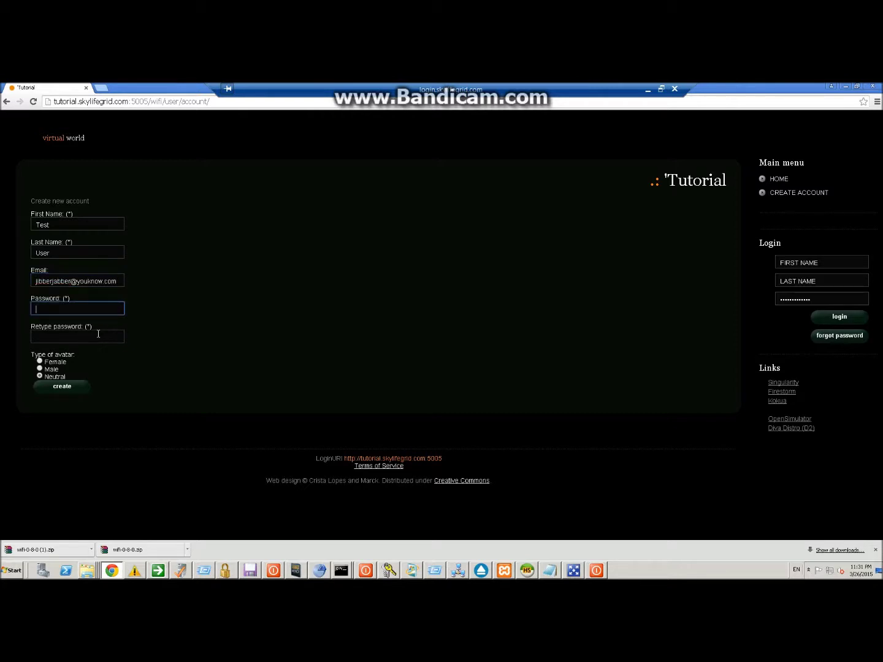
{"action": "type", "text": "d"}
{"action": "key", "text": "Tab"}
{"action": "type", "text": "passwor"}
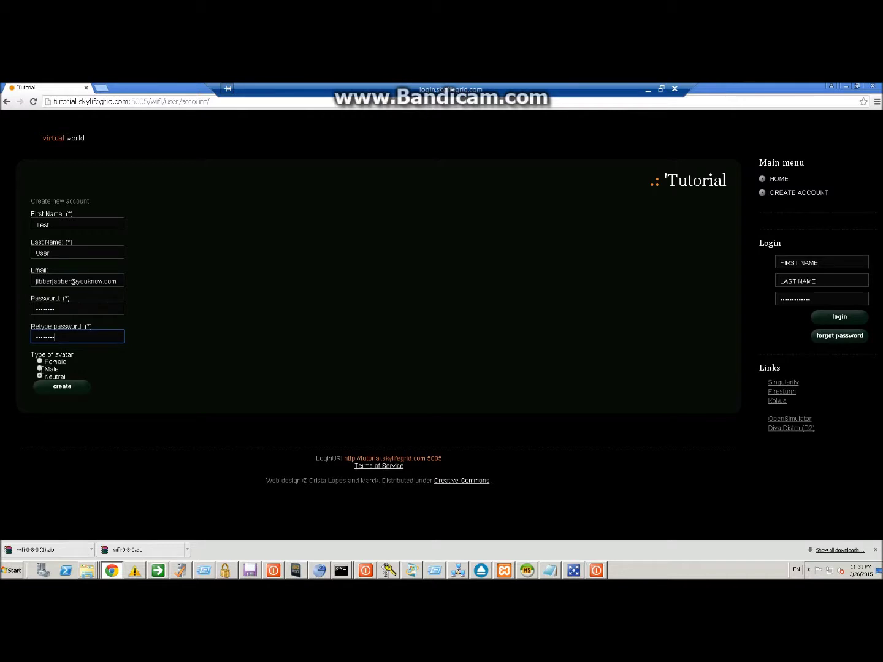
{"action": "type", "text": "d"}
Submit the account, read the Robust log's rejection, and return to the emptied sign-up form.
{"action": "left_click", "coordinate": [54, 386]}
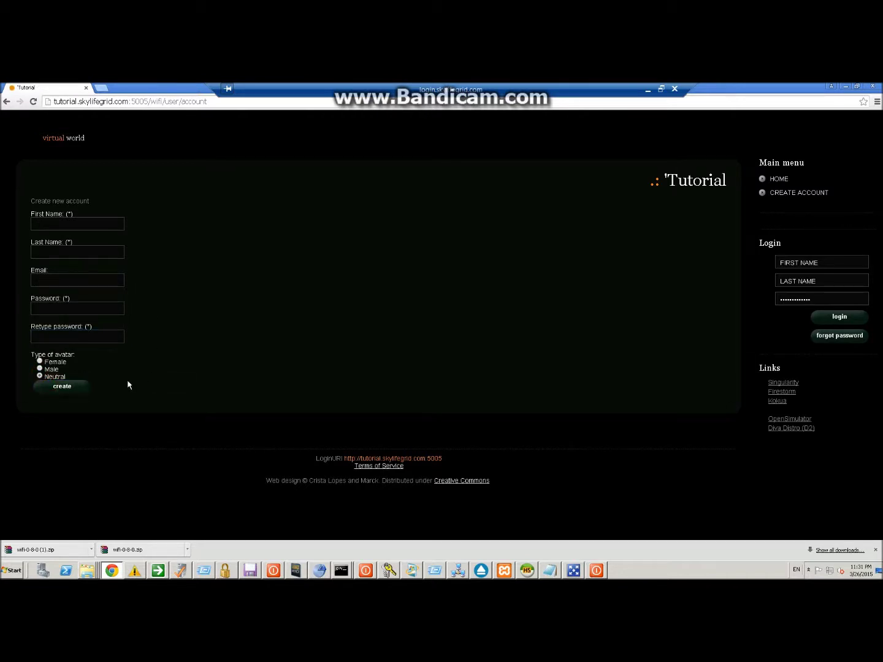
{"action": "left_click", "coordinate": [595, 571]}
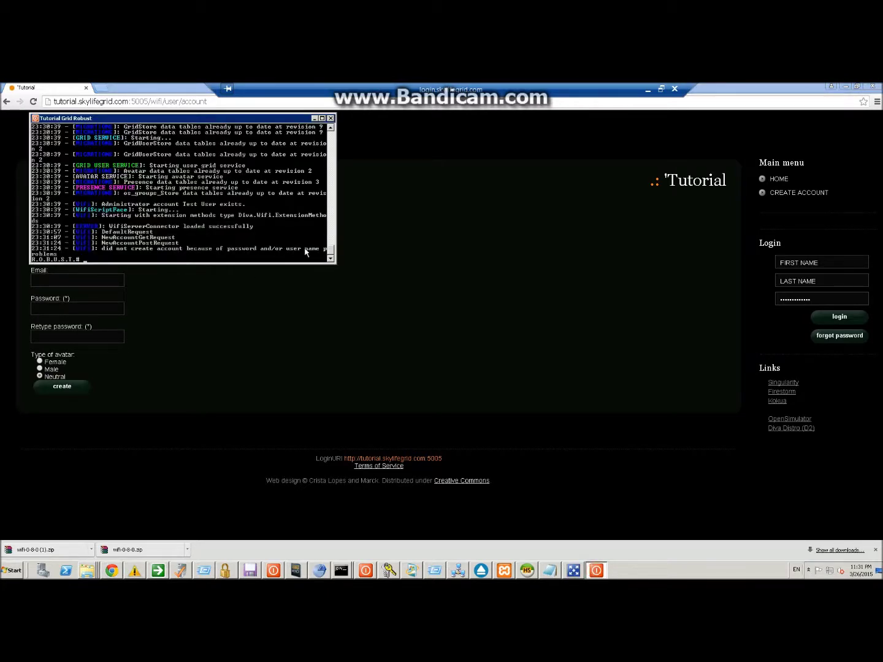
{"action": "left_click", "coordinate": [95, 272]}
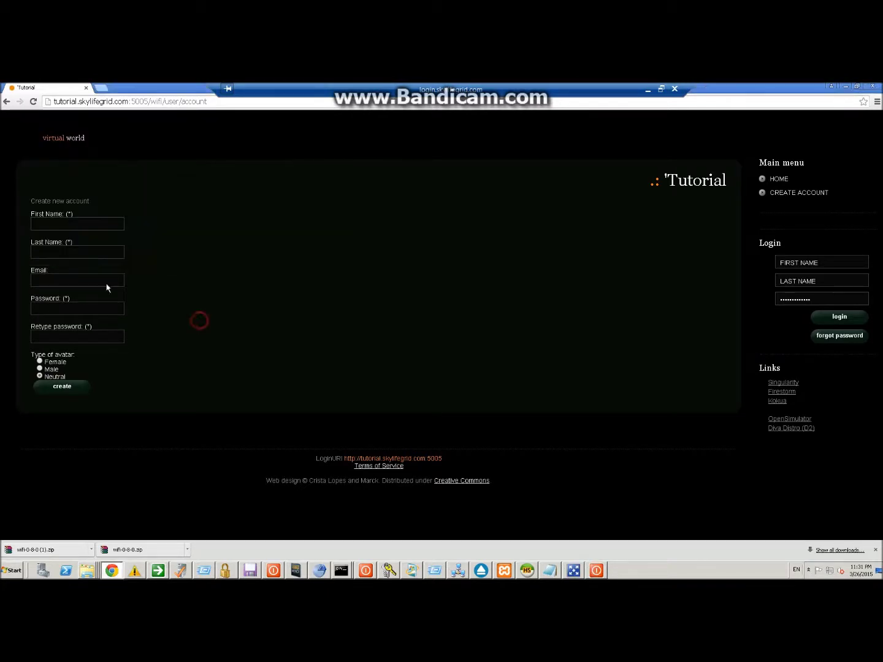
Enter first name Test, last name Users and an e-mail address, correcting a typo in its domain.
{"action": "left_click", "coordinate": [54, 221]}
{"action": "type", "text": "Test"}
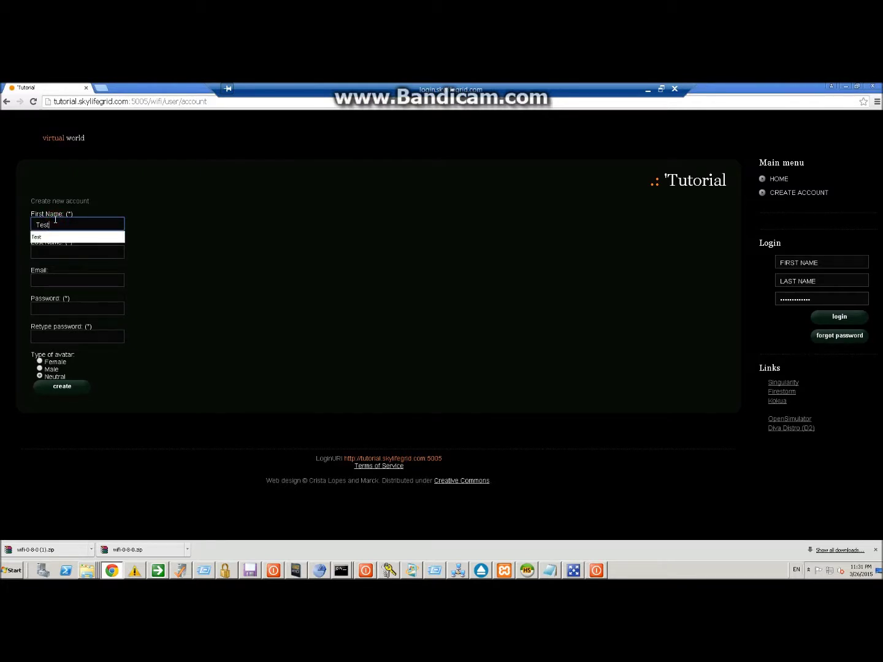
{"action": "key", "text": "Tab"}
{"action": "type", "text": "Users"}
{"action": "key", "text": "Tab"}
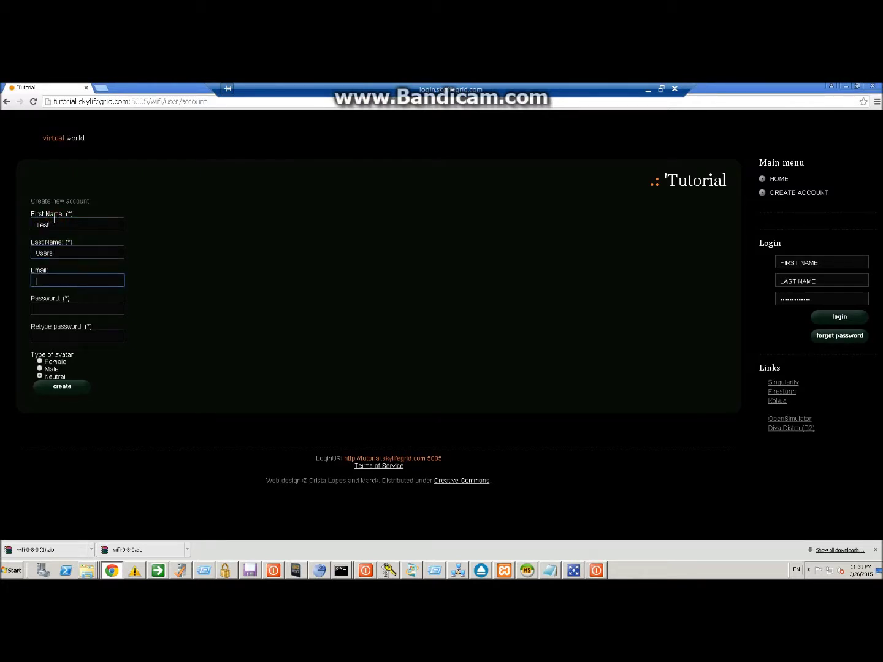
{"action": "type", "text": "asdfds@a"}
{"action": "type", "text": "sdfs@"}
{"action": "type", "text": ".xom"}
{"action": "key", "text": "Tab"}
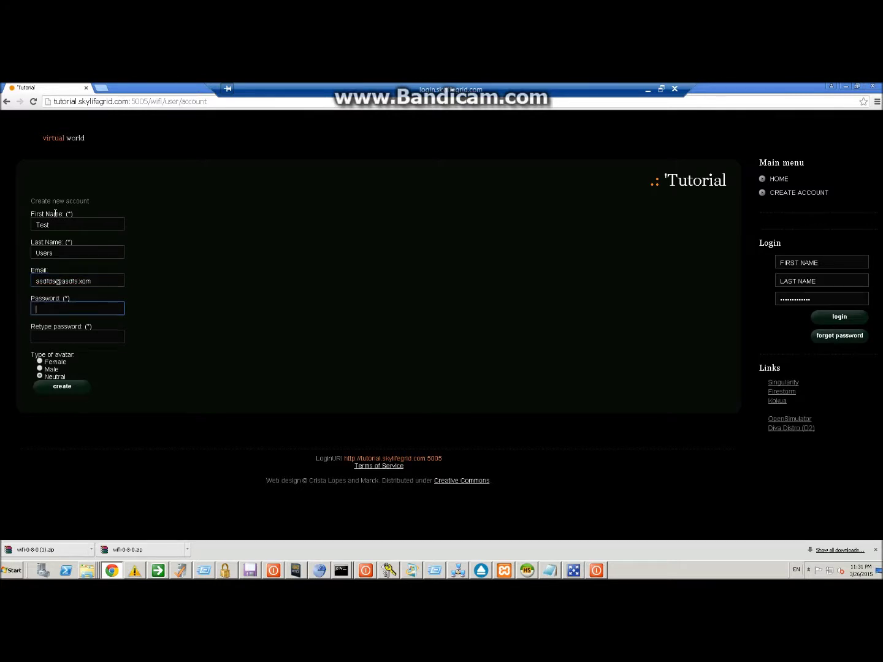
{"action": "left_click", "coordinate": [79, 280]}
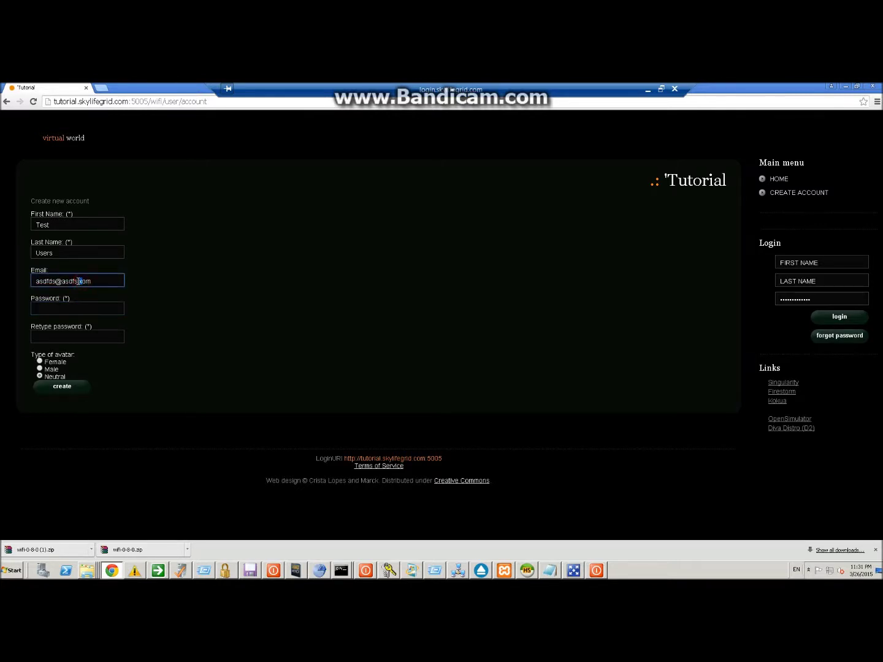
{"action": "left_click", "coordinate": [82, 281]}
{"action": "type", "text": "c"}
Fill the password fields, pick an avatar type, create the account and confirm it in the Robust log.
{"action": "left_click", "coordinate": [64, 308]}
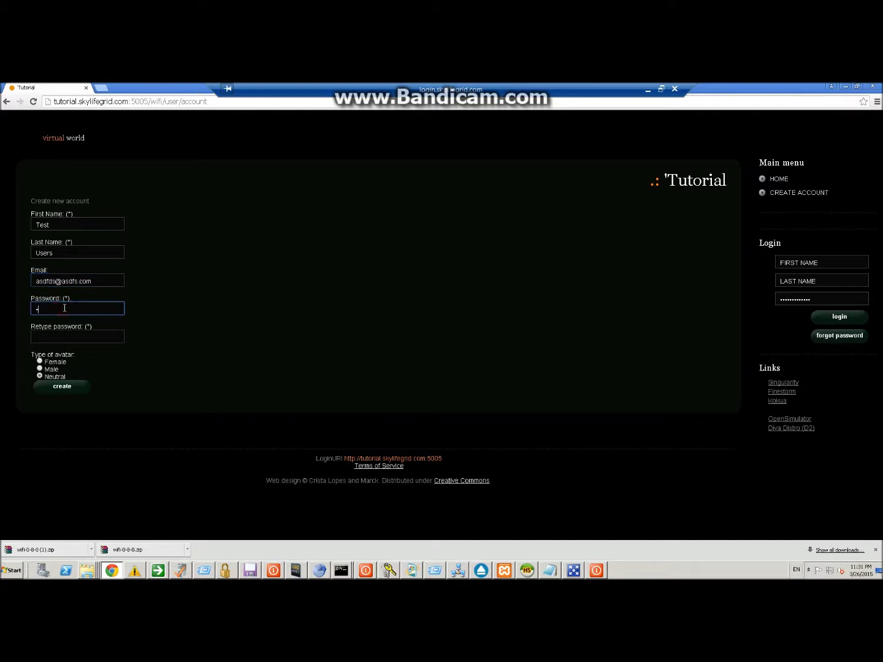
{"action": "key", "text": "Tab"}
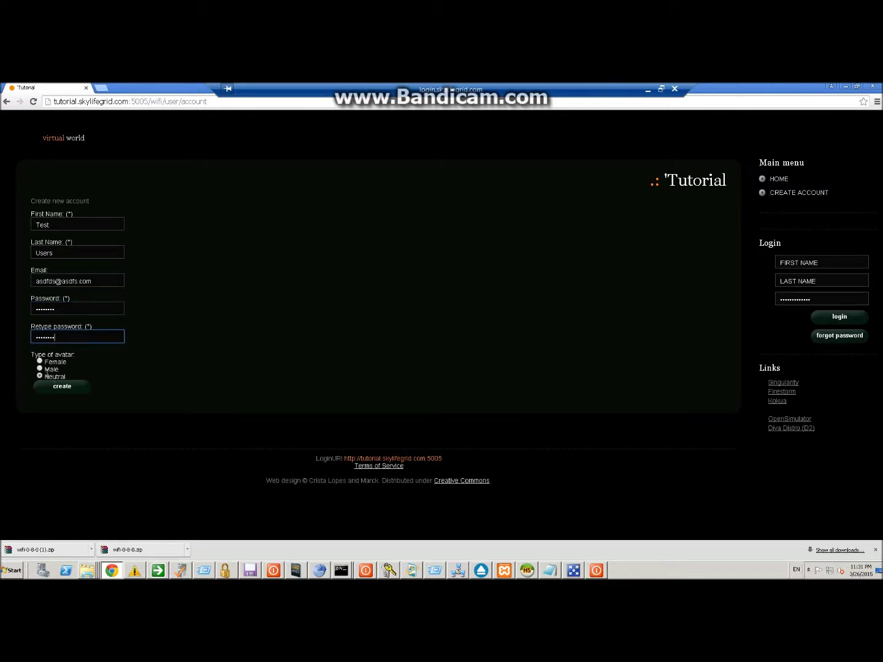
{"action": "left_click", "coordinate": [39, 361]}
{"action": "left_click", "coordinate": [47, 387]}
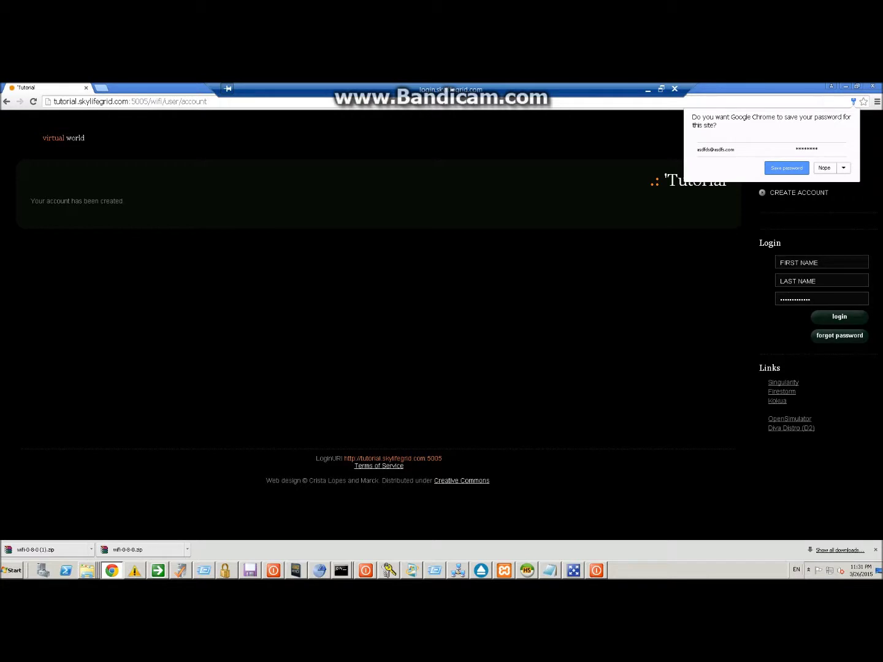
{"action": "left_click", "coordinate": [595, 570]}
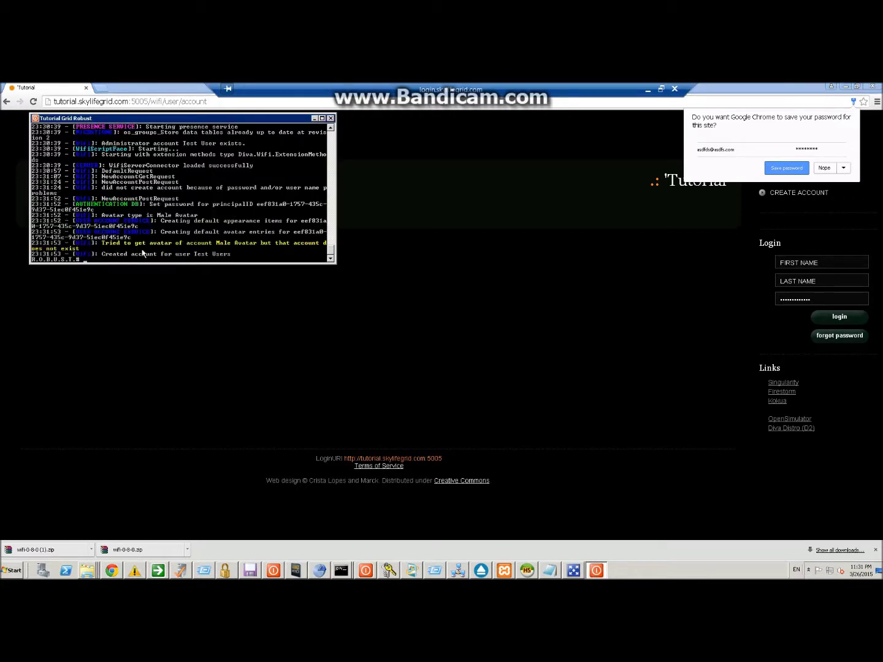
{"action": "left_click", "coordinate": [792, 166]}
Minimize Chrome, move the Robust console right and shrink it, then restore the Notepad notes.
{"action": "left_click", "coordinate": [846, 87]}
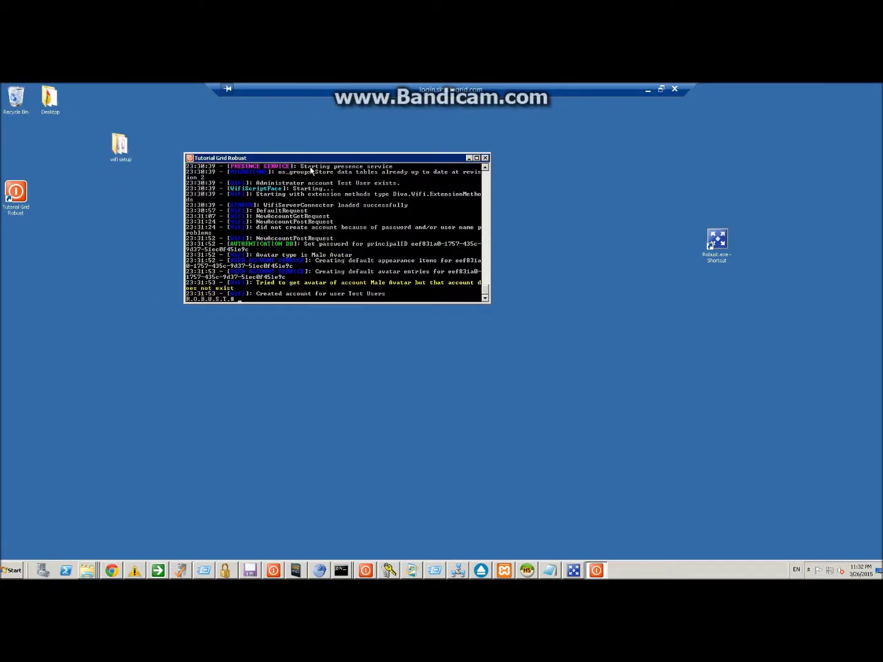
{"action": "left_click_drag", "start_coordinate": [319, 159], "coordinate": [378, 157]}
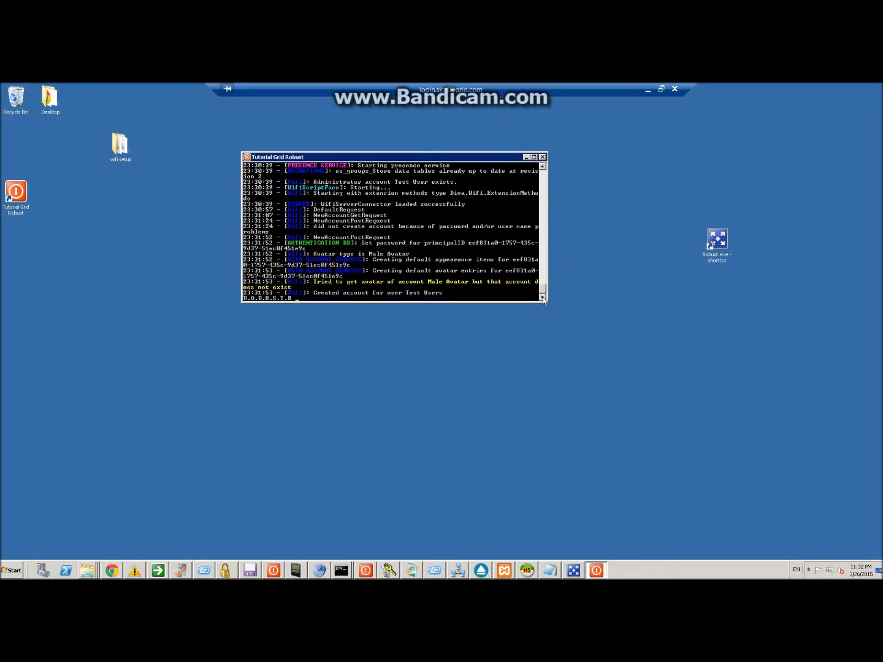
{"action": "left_click_drag", "start_coordinate": [548, 301], "coordinate": [415, 338]}
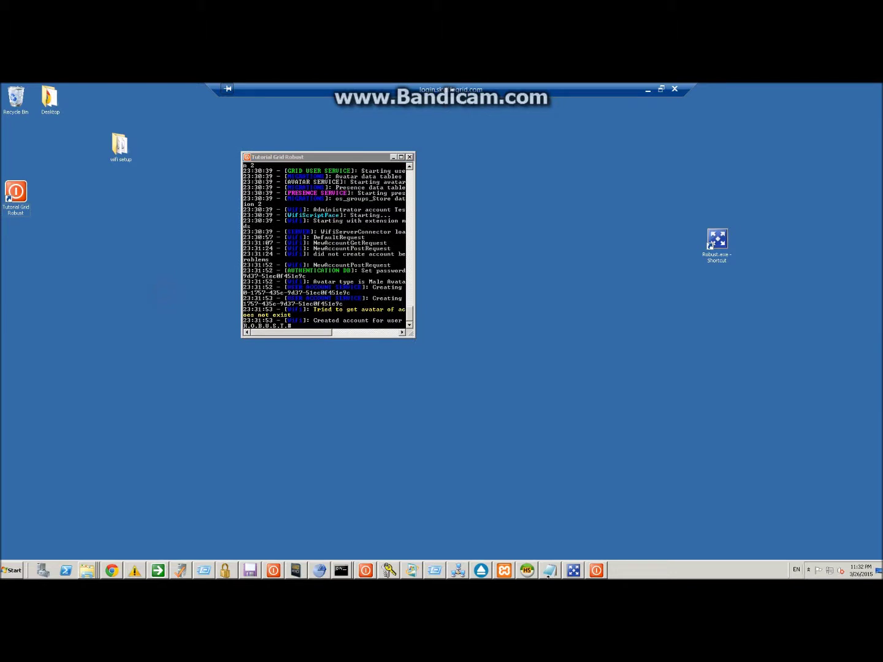
{"action": "left_click", "coordinate": [548, 571]}
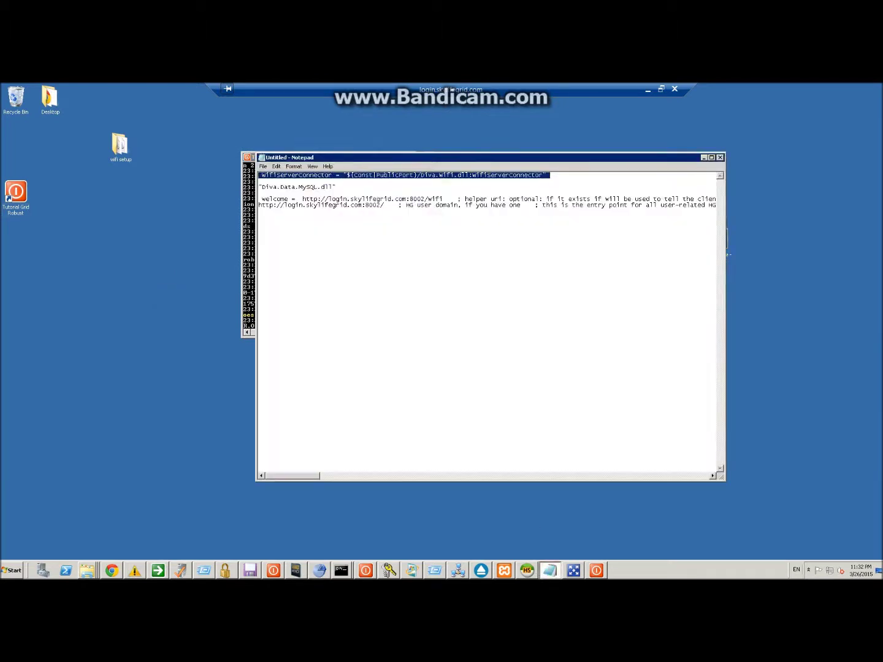
Open Robust.HG.ini in Notepad++, select all of the new 1 Wifi notes, then minimize the remote desktop.
{"action": "left_click", "coordinate": [547, 571]}
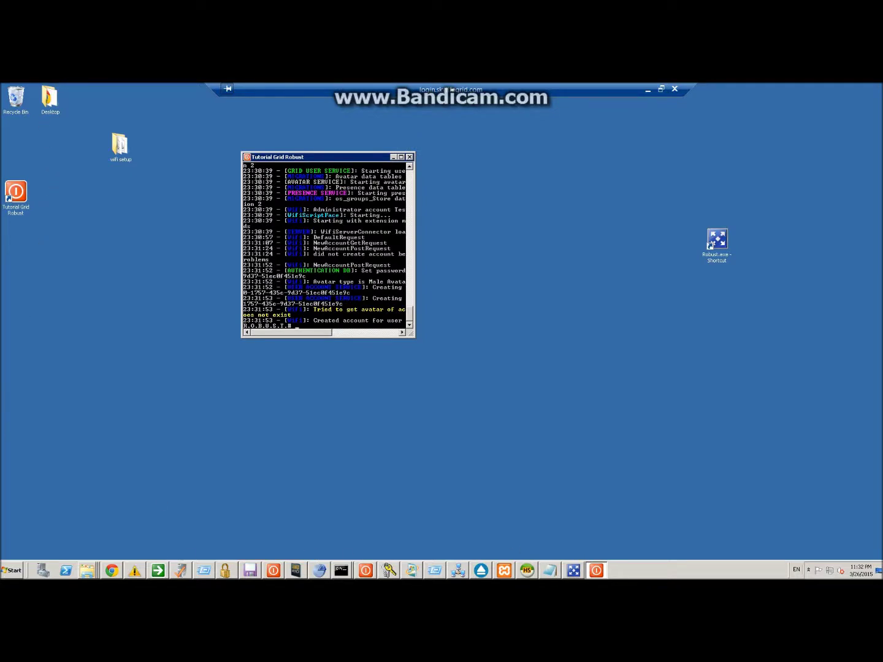
{"action": "key", "text": "super"}
{"action": "left_click", "coordinate": [24, 340]}
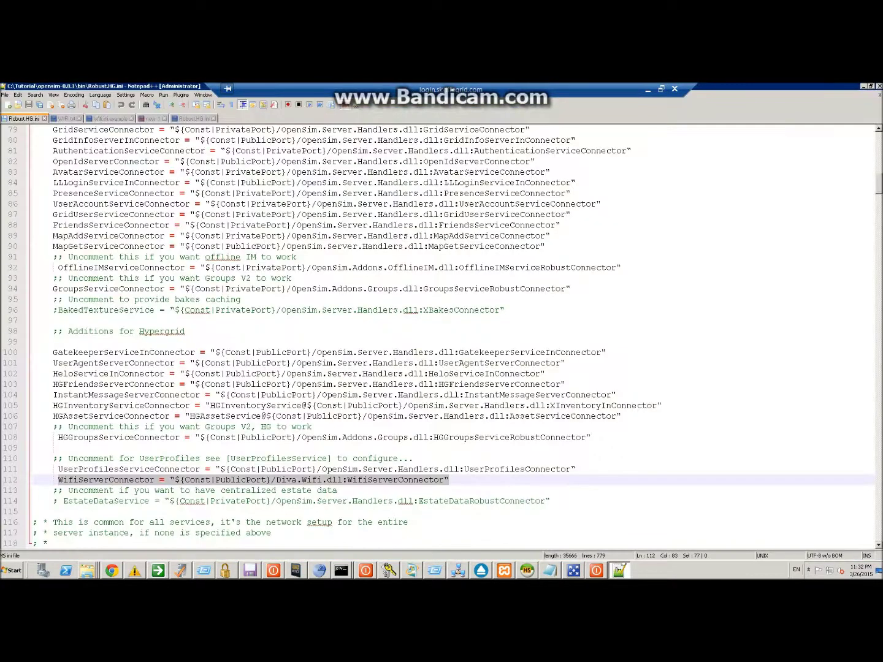
{"action": "scroll", "coordinate": [454, 337], "scroll_direction": "down", "scroll_amount": 5}
{"action": "left_click", "coordinate": [153, 118]}
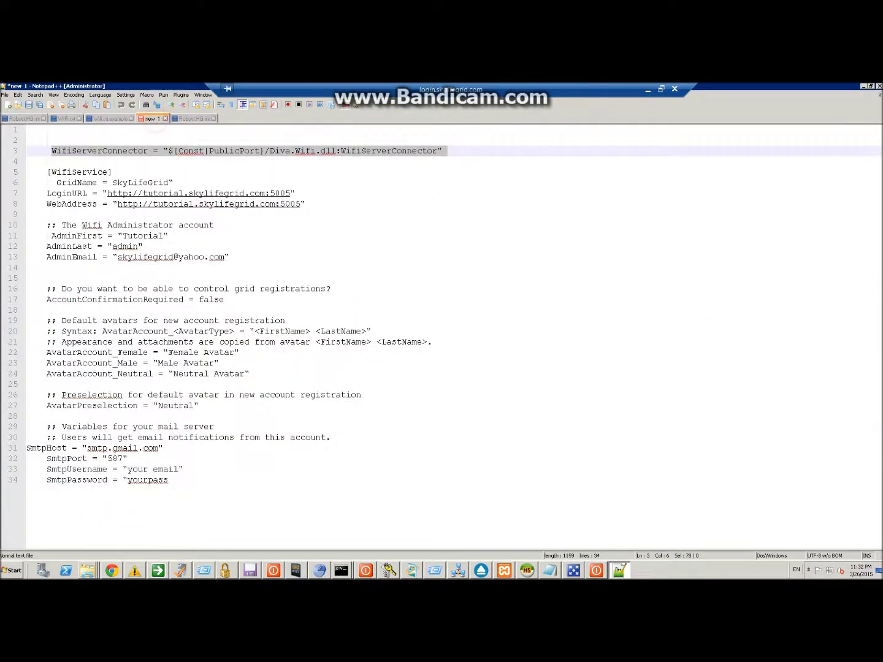
{"action": "key", "text": "ctrl+a"}
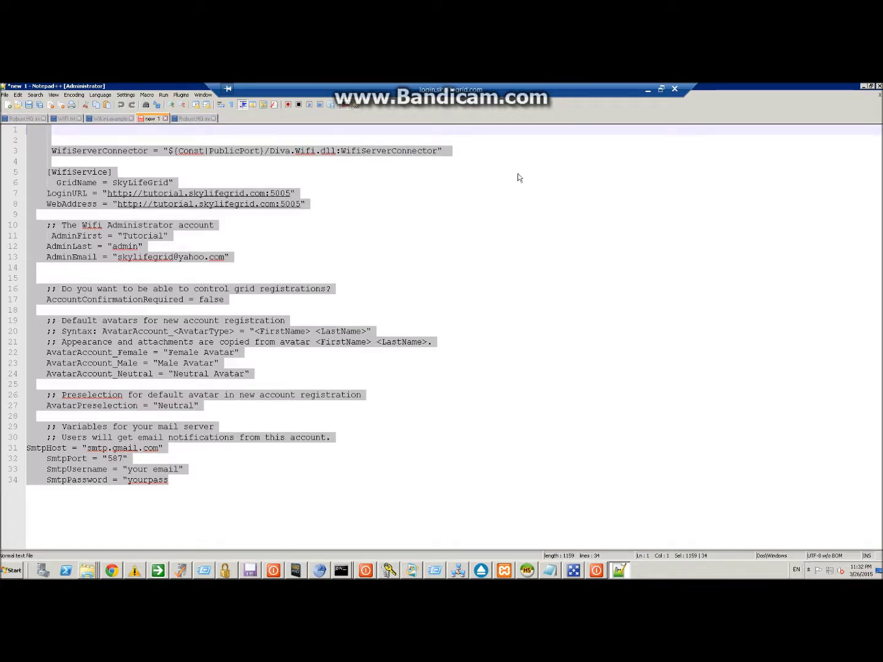
{"action": "left_click", "coordinate": [649, 92]}
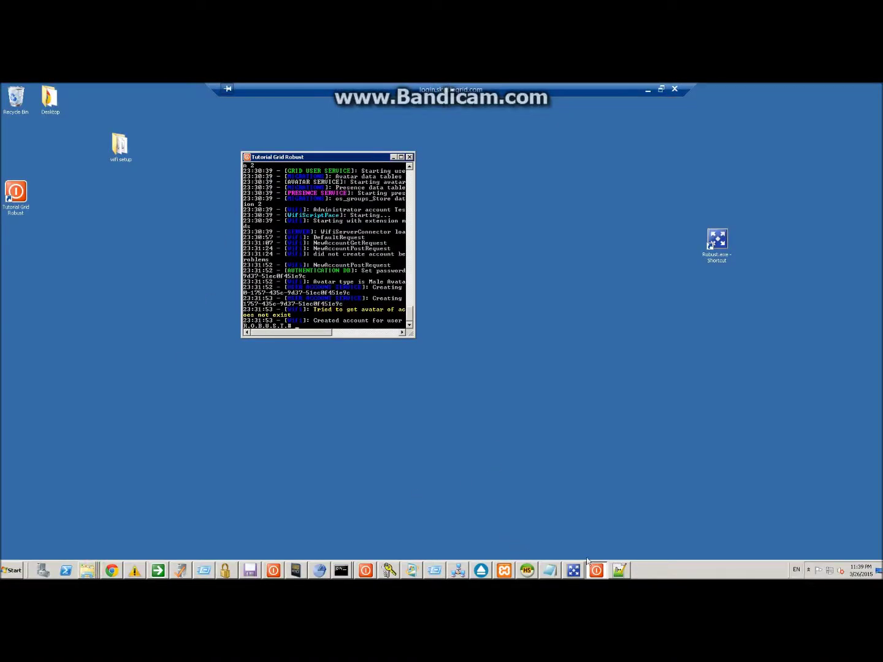
Highlight the Diva.Data.MySQL.dll StorageProvider value on line 197, then minimize the remote session.
{"action": "left_click", "coordinate": [624, 571]}
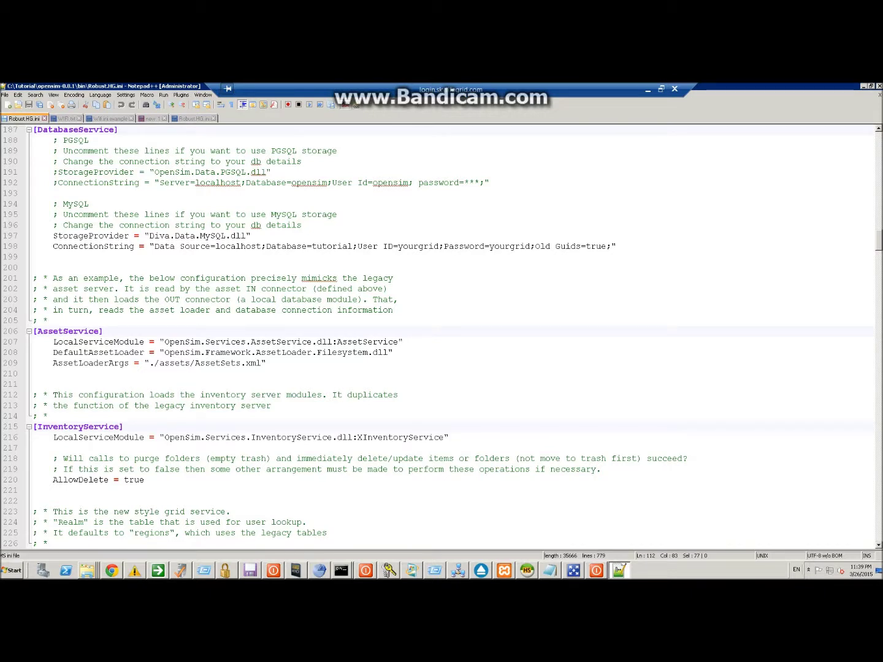
{"action": "left_click_drag", "start_coordinate": [144, 236], "coordinate": [250, 235]}
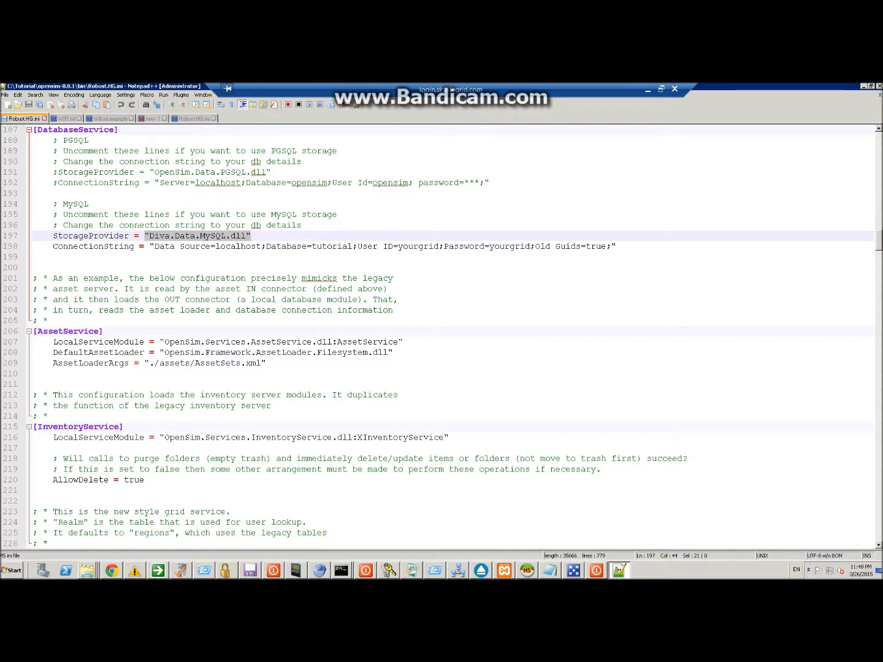
{"action": "left_click", "coordinate": [265, 236]}
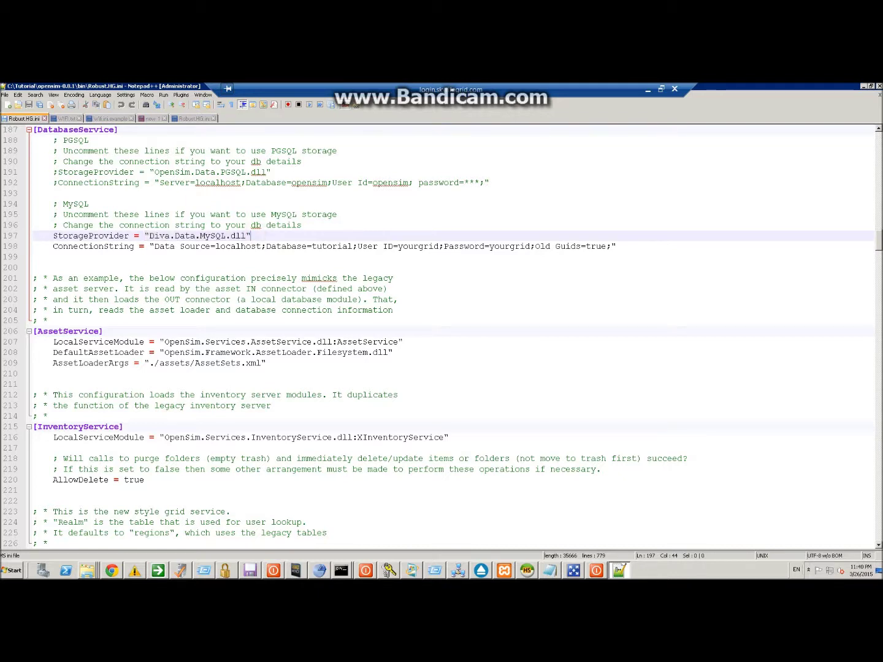
{"action": "left_click_drag", "start_coordinate": [149, 235], "coordinate": [241, 236]}
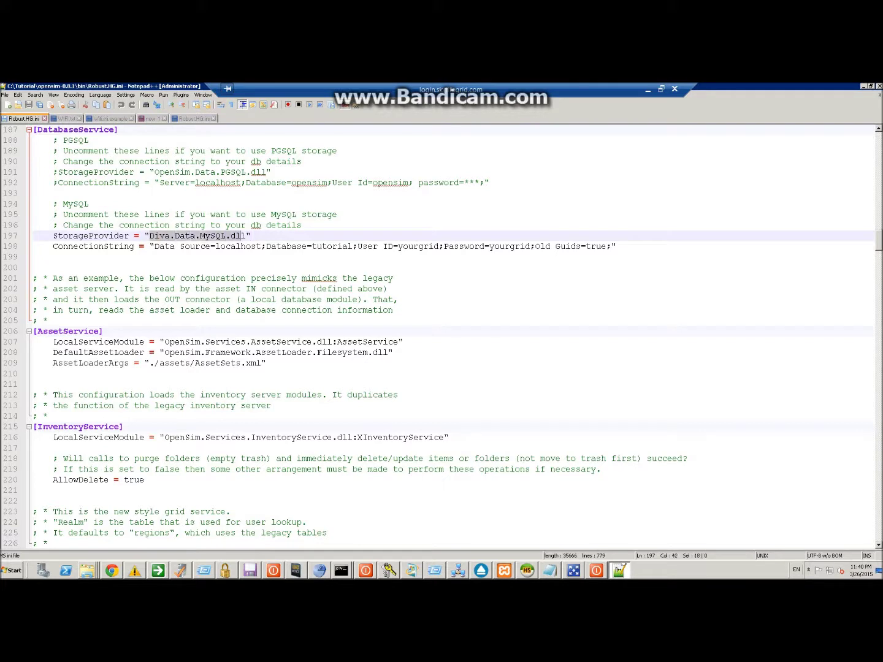
{"action": "left_click", "coordinate": [256, 234]}
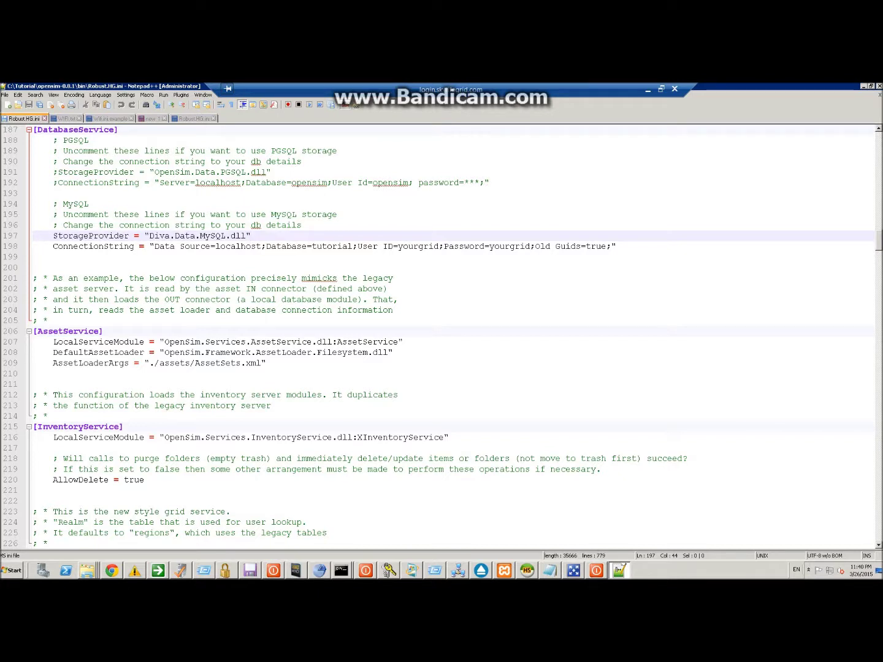
{"action": "left_click_drag", "start_coordinate": [150, 235], "coordinate": [251, 236]}
{"action": "double_click", "coordinate": [160, 236]}
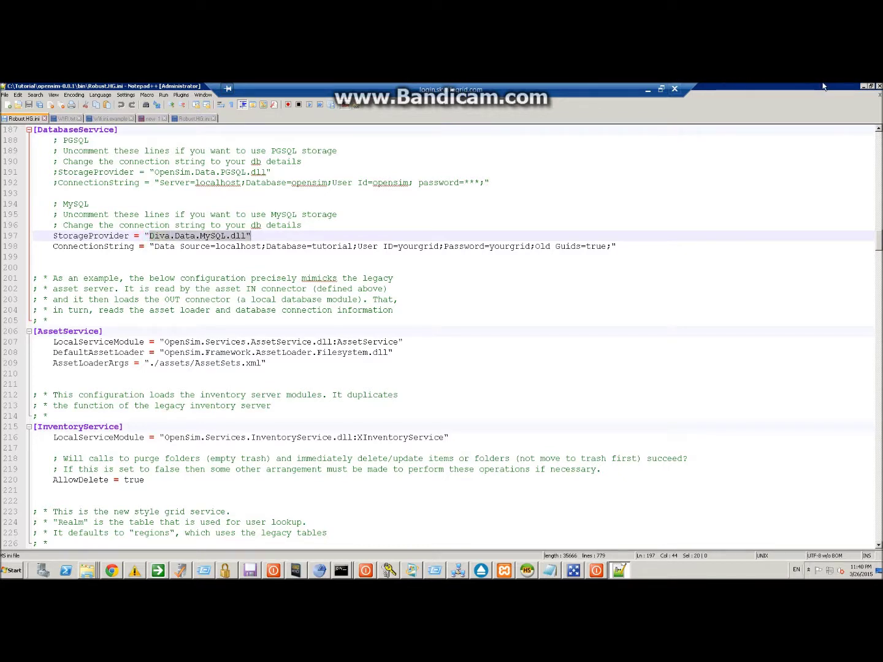
{"action": "left_click", "coordinate": [643, 89]}
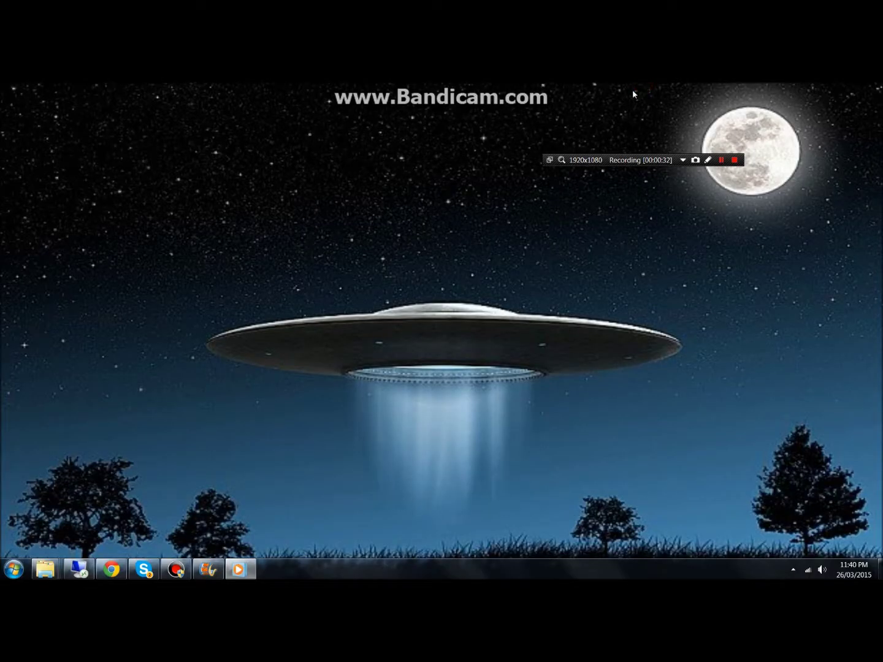